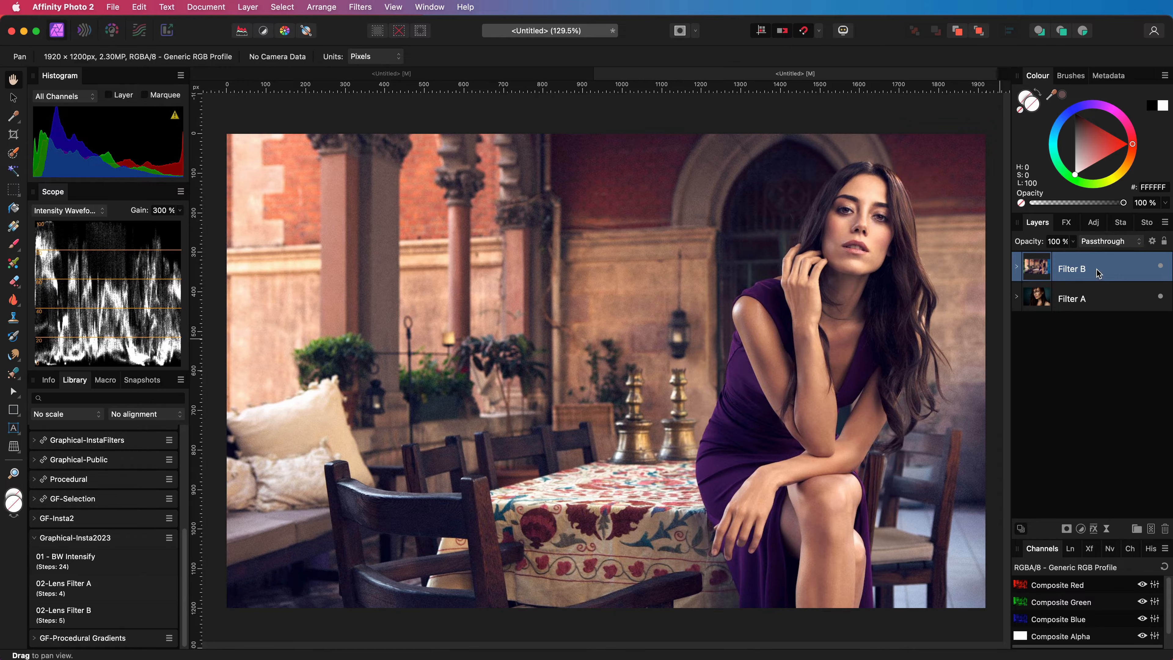
Step: Hide the Filter B group and add a Lens Filter adjustment above the Filter A group
{"action": "left_click", "coordinate": [88, 615]}
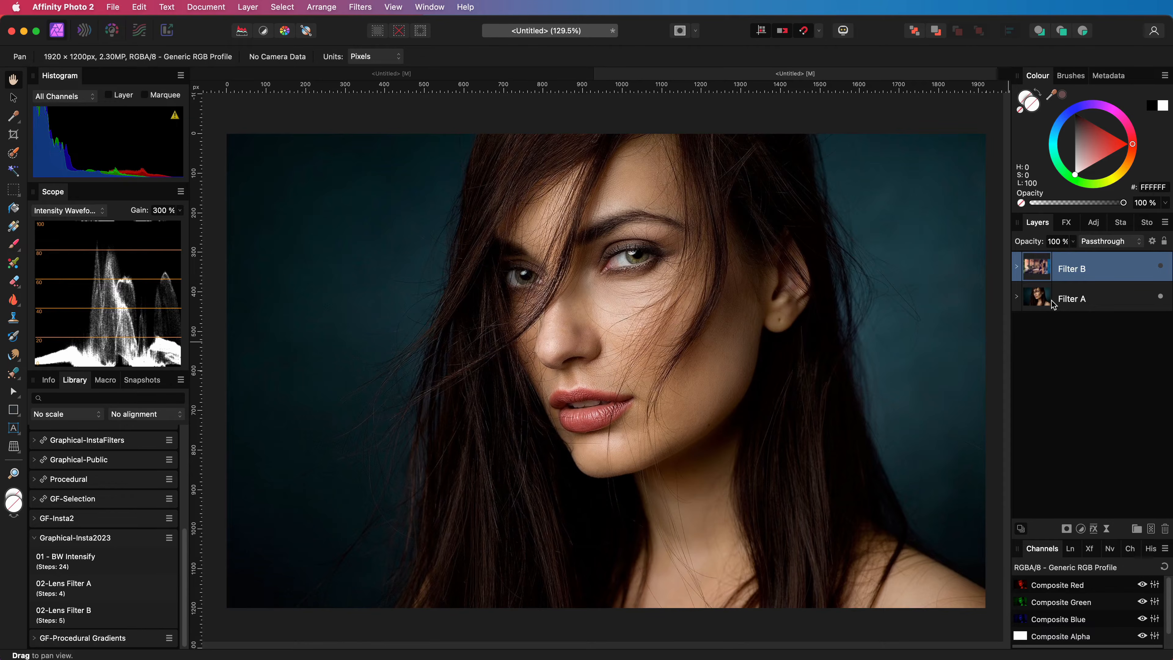
{"action": "left_click", "coordinate": [1053, 303]}
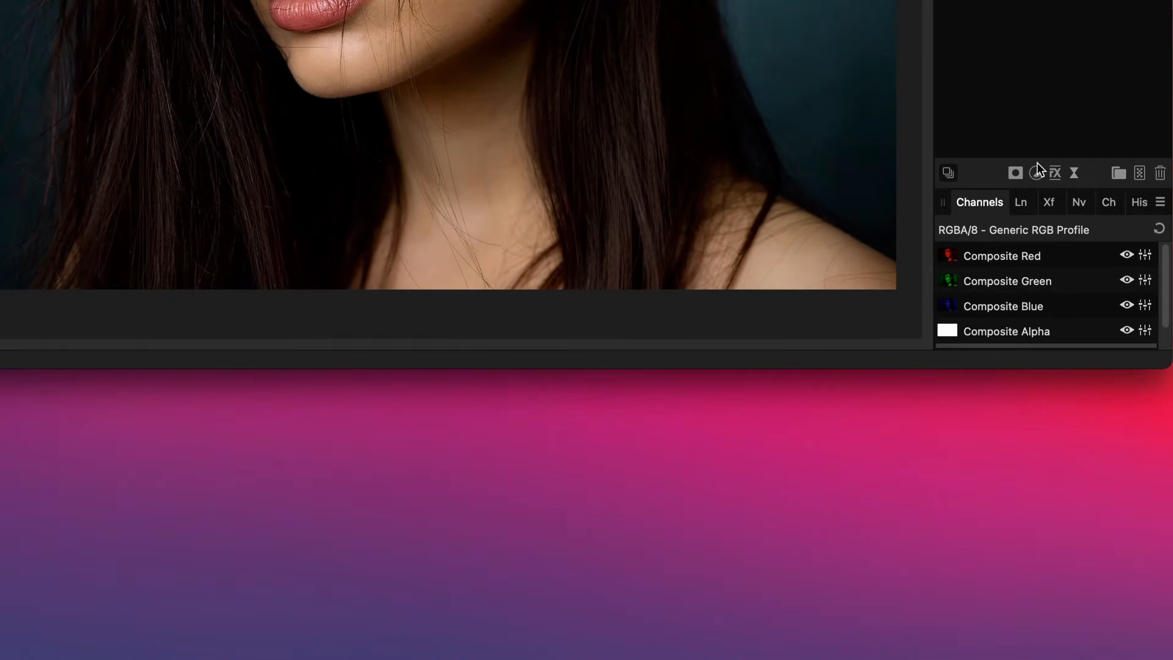
{"action": "left_click", "coordinate": [1080, 529]}
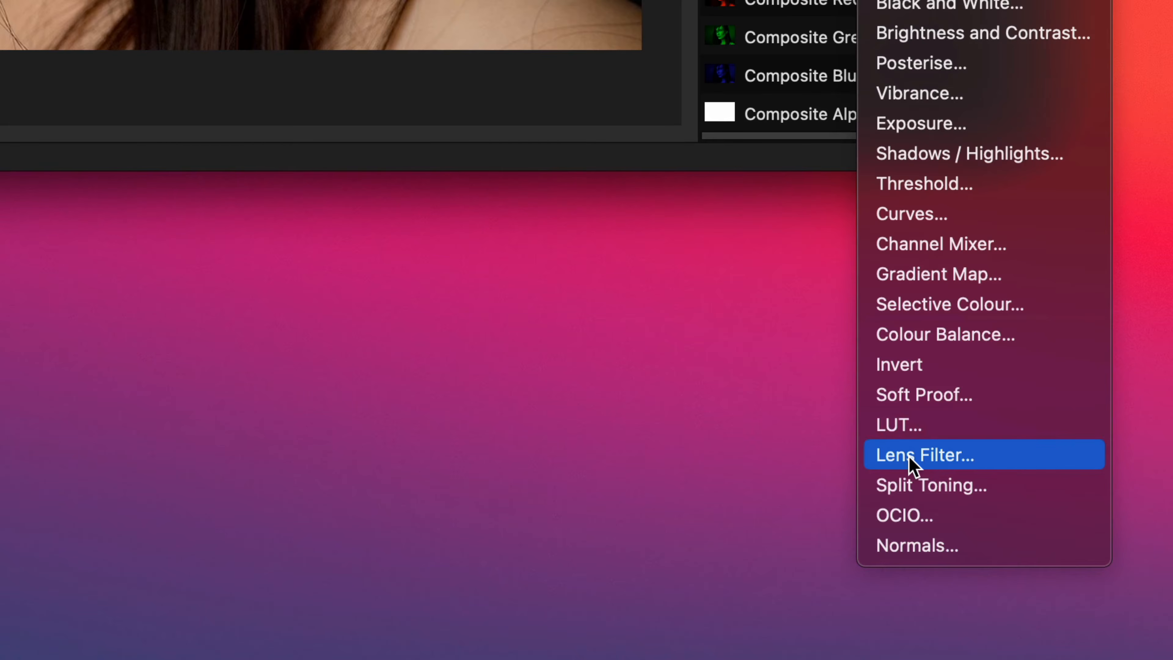
{"action": "left_click", "coordinate": [910, 456]}
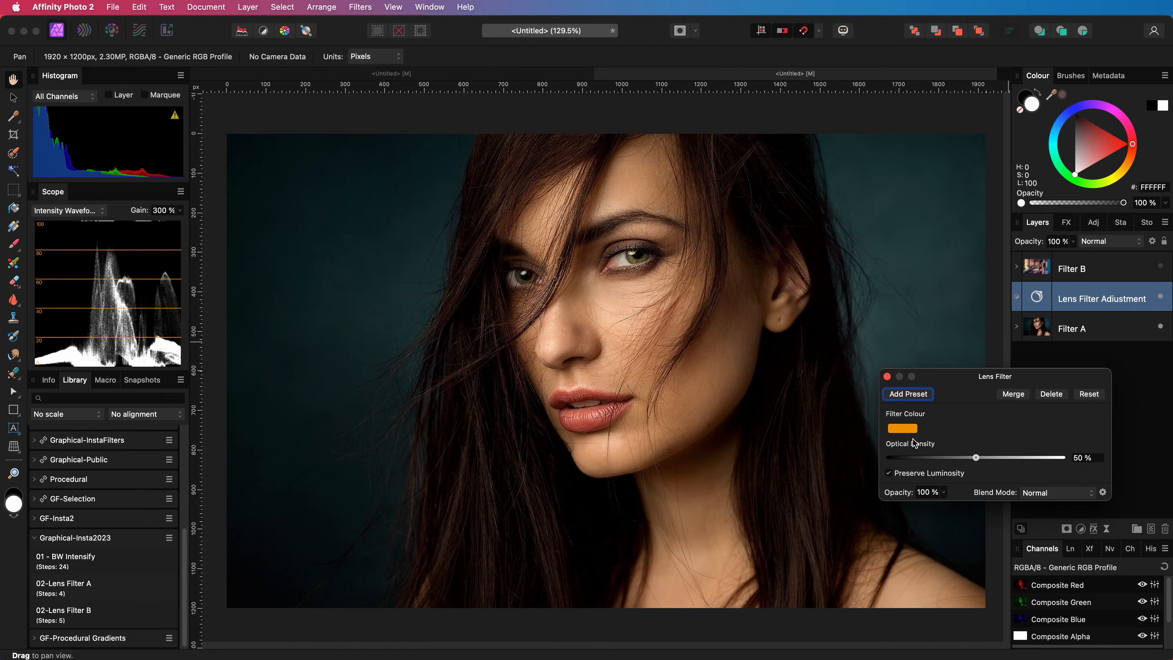
Step: Change the lens filter's colour to a bright cyan
{"action": "left_click", "coordinate": [913, 429]}
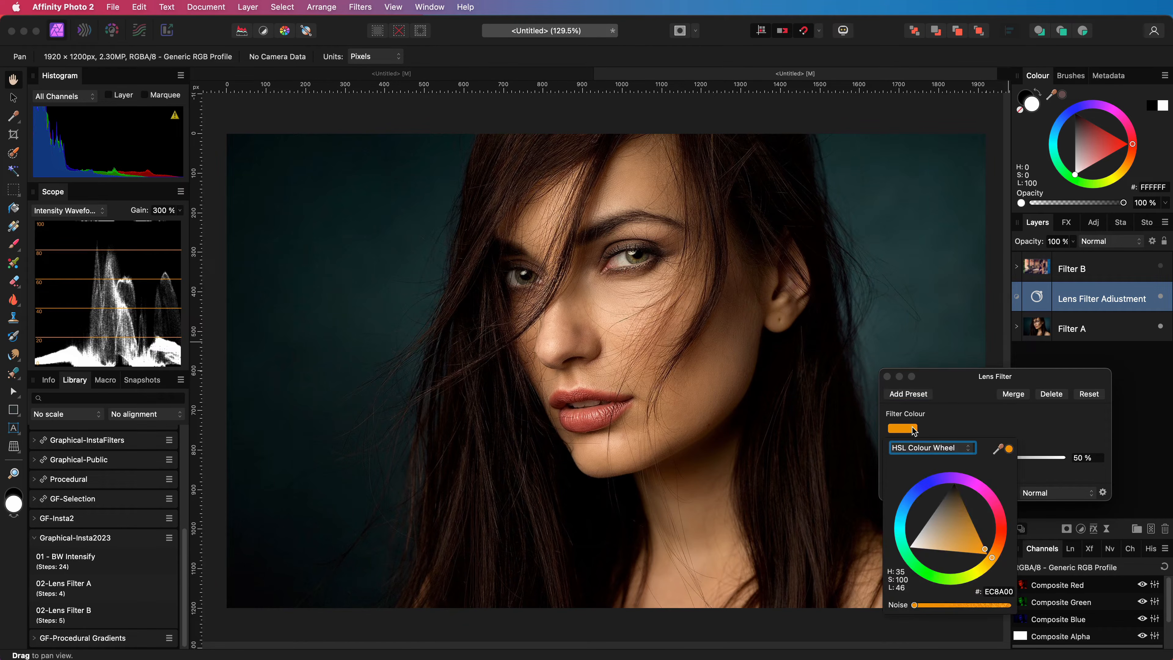
{"action": "left_click", "coordinate": [899, 528]}
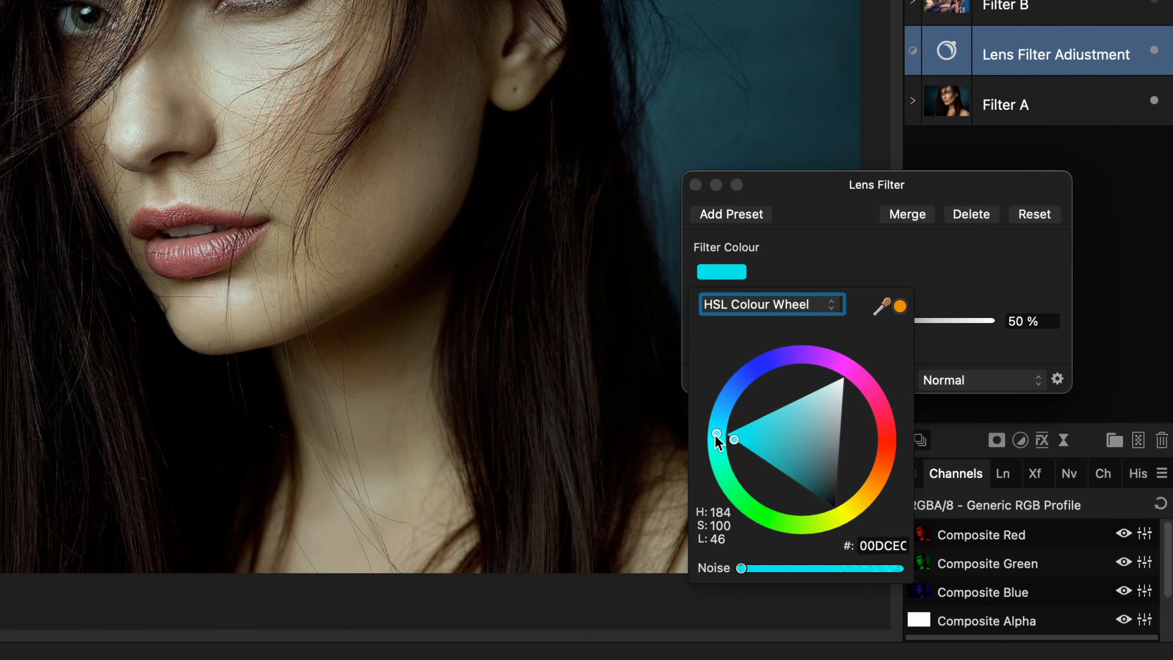
{"action": "left_click_drag", "start_coordinate": [717, 441], "coordinate": [653, 432]}
{"action": "left_click", "coordinate": [810, 255]}
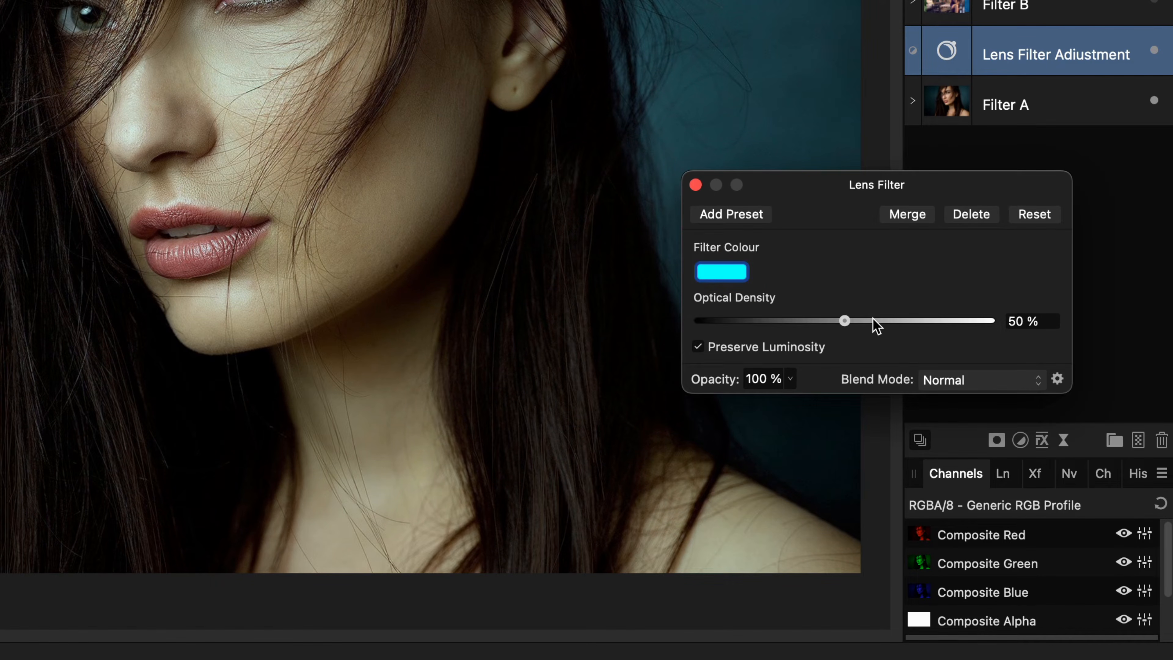
Step: Set the lens filter's optical density to 100 % and turn off Preserve Luminosity
{"action": "left_click_drag", "start_coordinate": [851, 320], "coordinate": [1144, 320]}
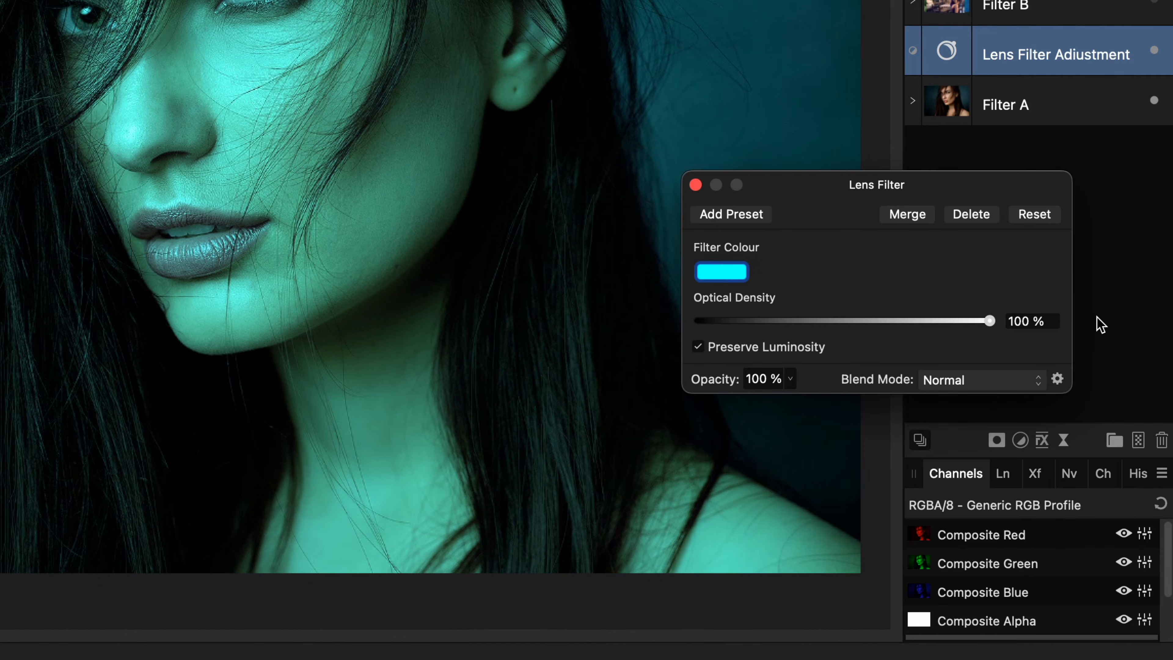
{"action": "left_click", "coordinate": [756, 350]}
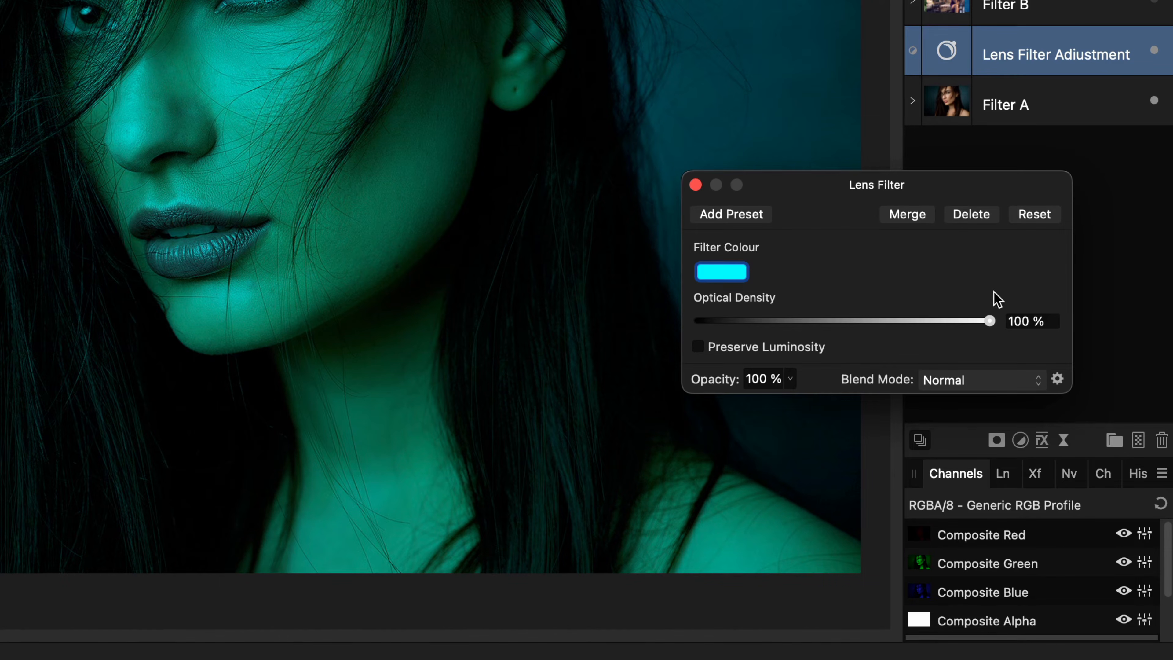
{"action": "left_click", "coordinate": [696, 186]}
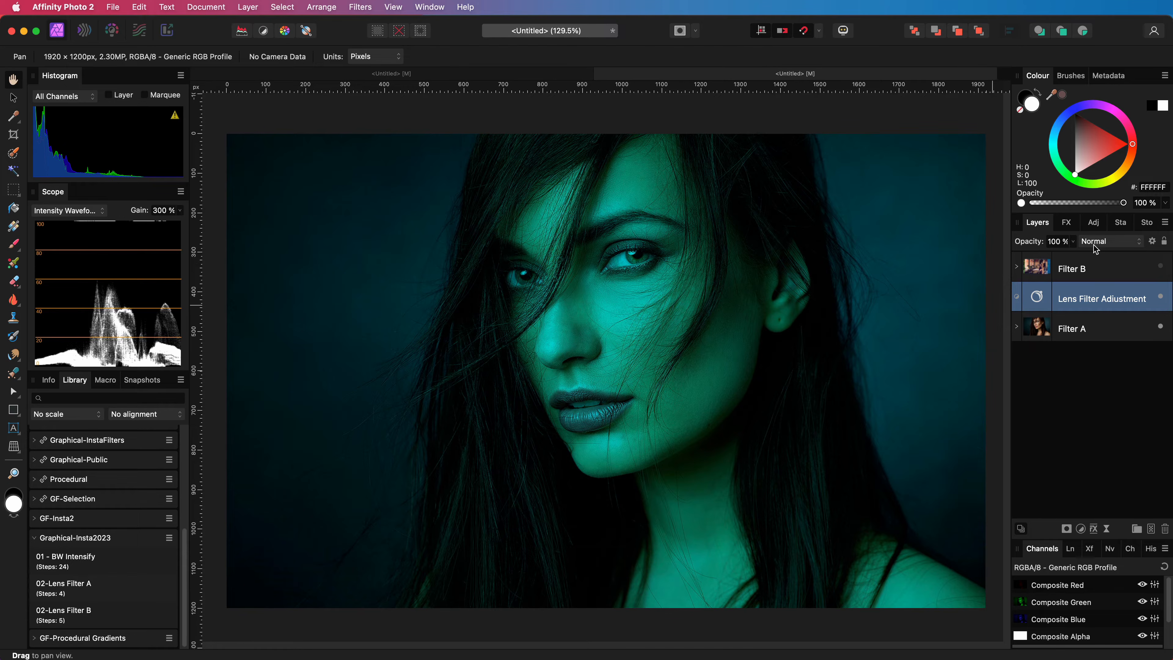
Step: Blend the adjustment above Filter A in Difference mode and lower its Red underlying composition range to 0 % output at 100 % input
{"action": "left_click", "coordinate": [1096, 243]}
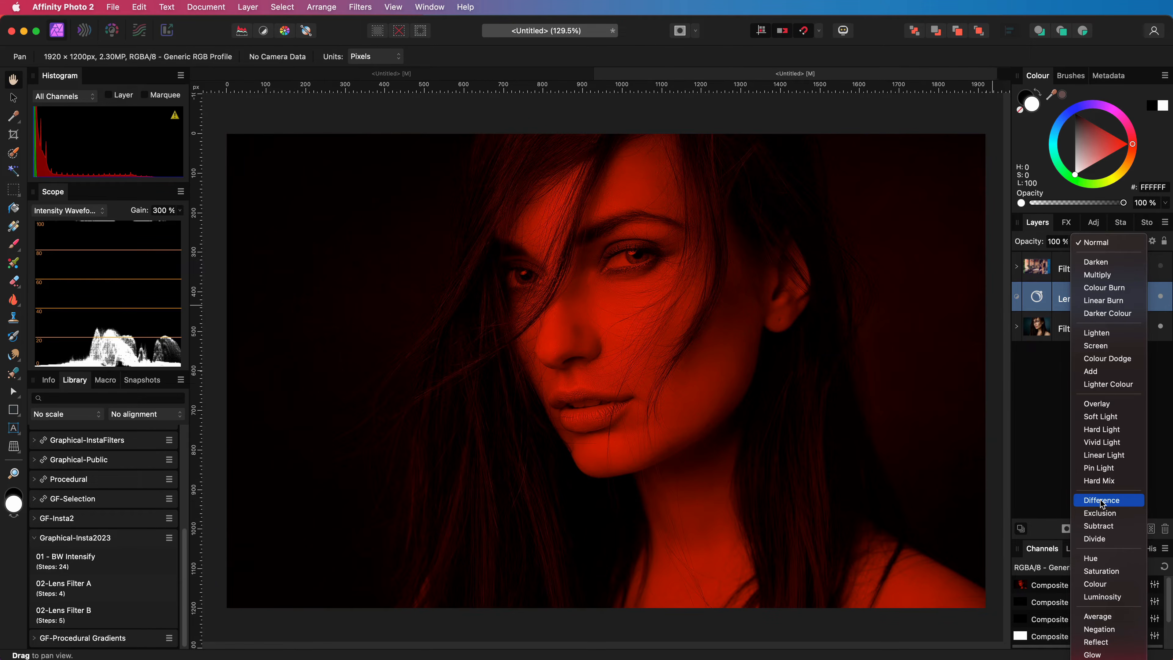
{"action": "left_click", "coordinate": [1102, 500]}
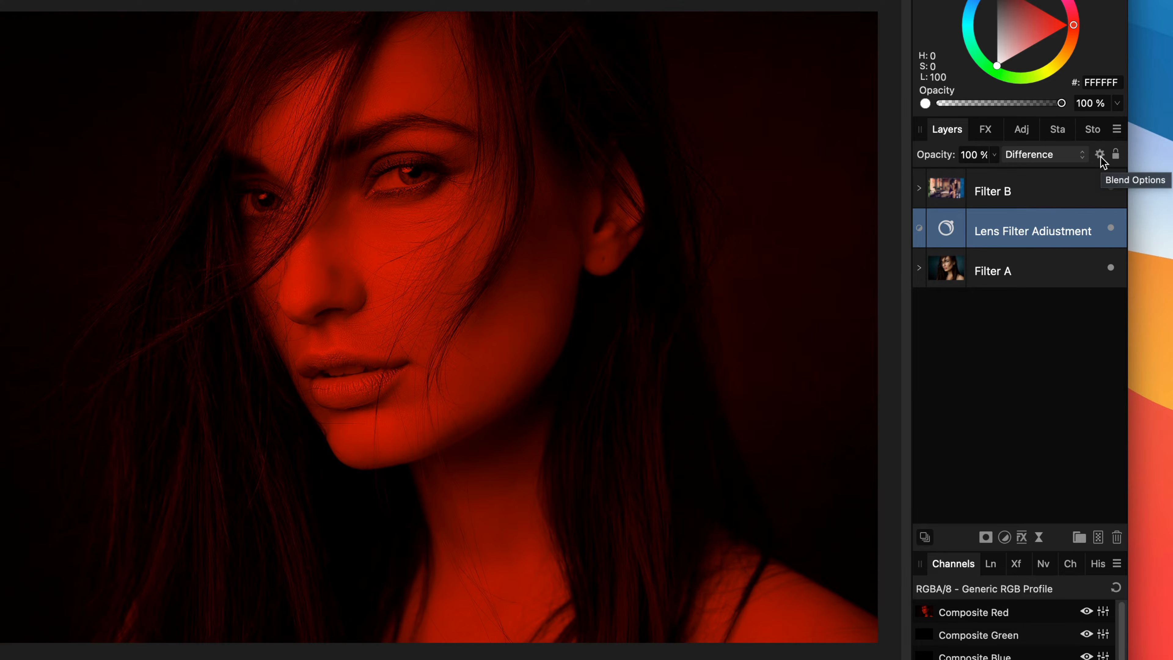
{"action": "left_click", "coordinate": [1100, 155]}
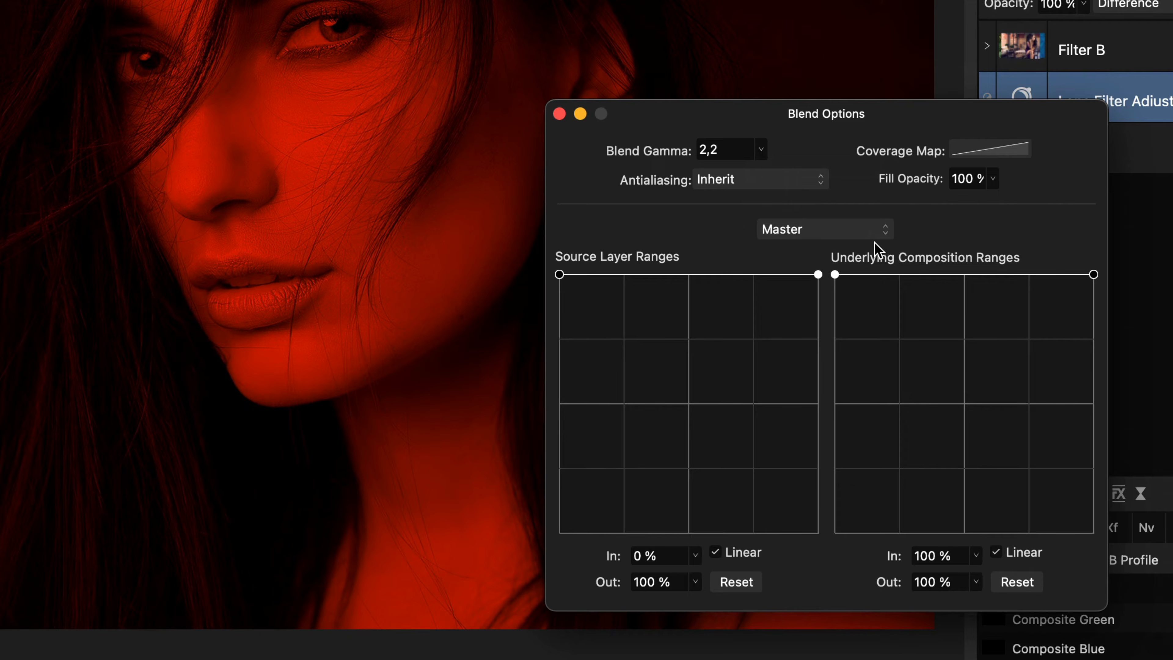
{"action": "left_click", "coordinate": [837, 235]}
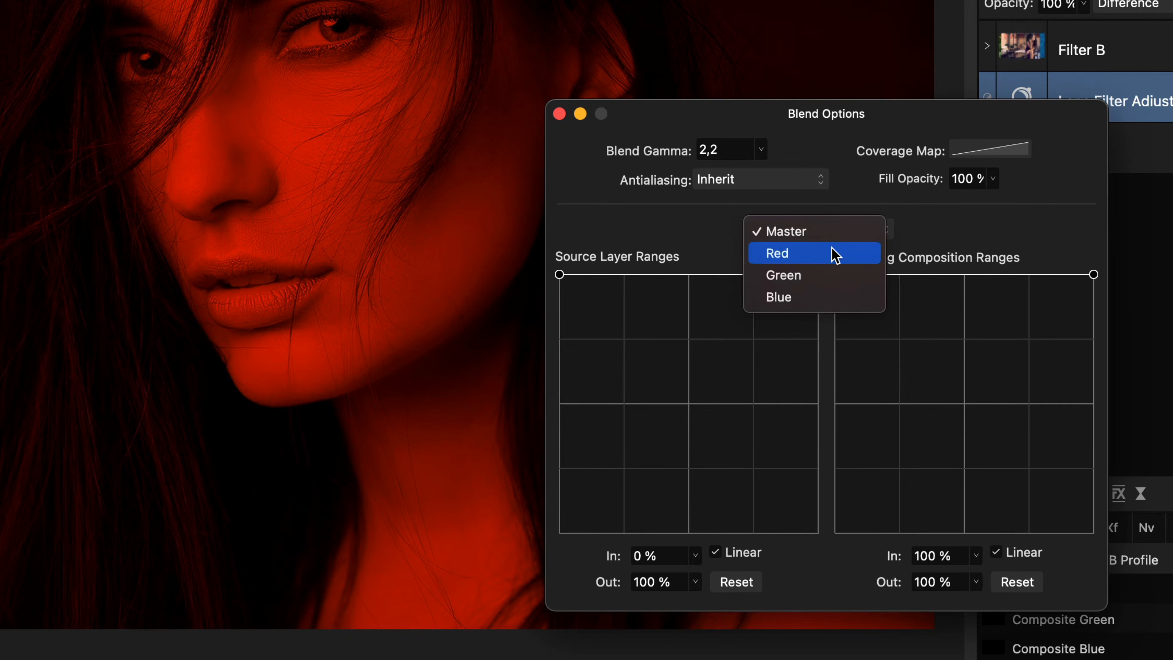
{"action": "left_click", "coordinate": [836, 254]}
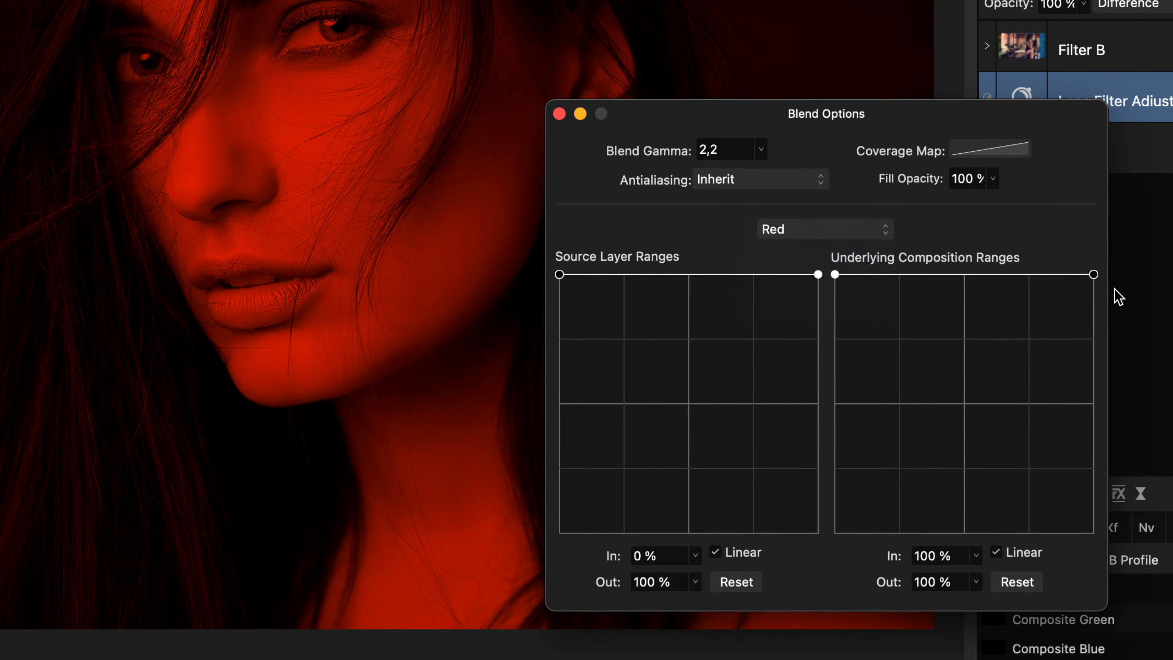
{"action": "left_click_drag", "start_coordinate": [1093, 275], "coordinate": [1101, 546]}
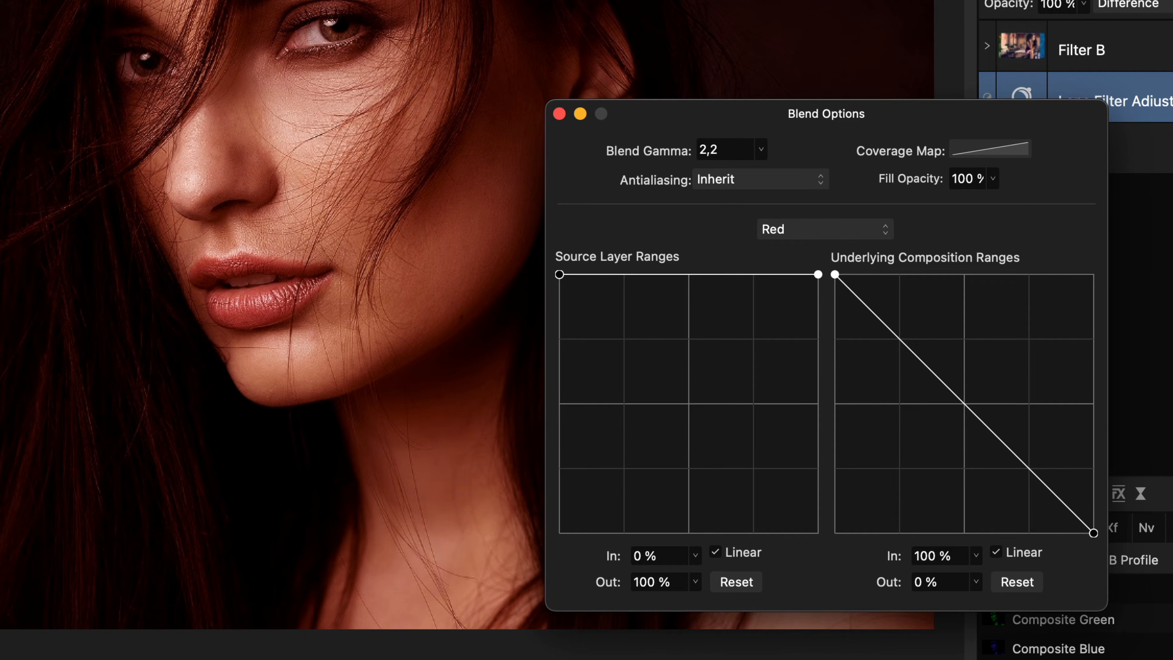
Step: Lower the Blue underlying composition range to 0 % output at 0 % input and close the blend options
{"action": "left_click", "coordinate": [830, 231]}
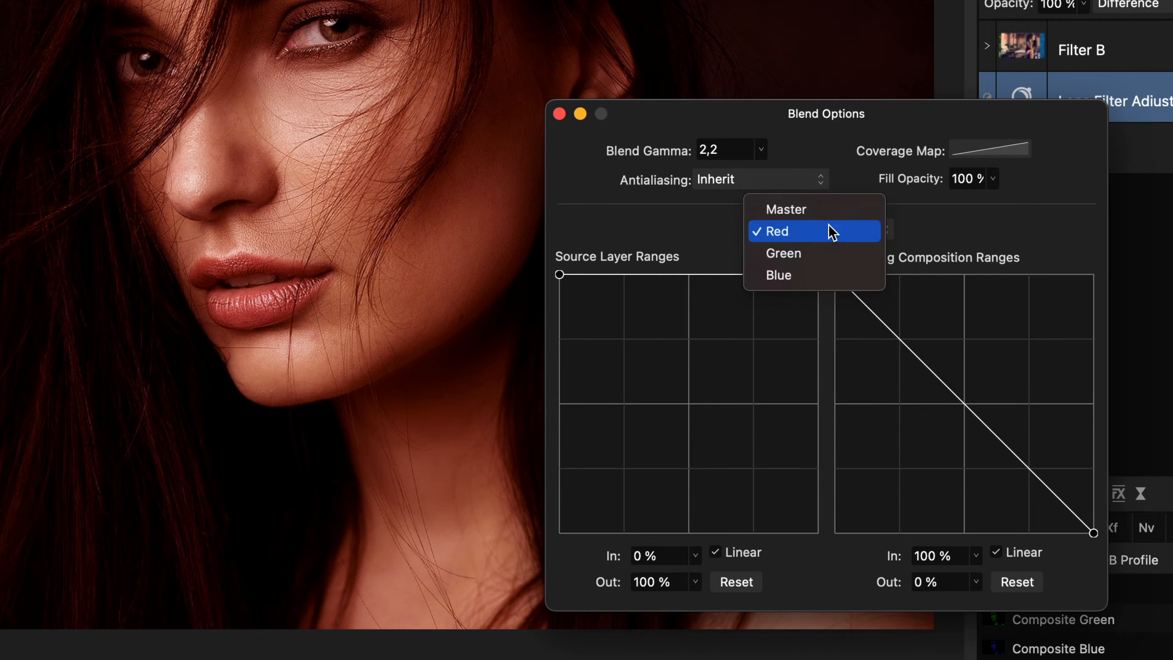
{"action": "left_click", "coordinate": [834, 273]}
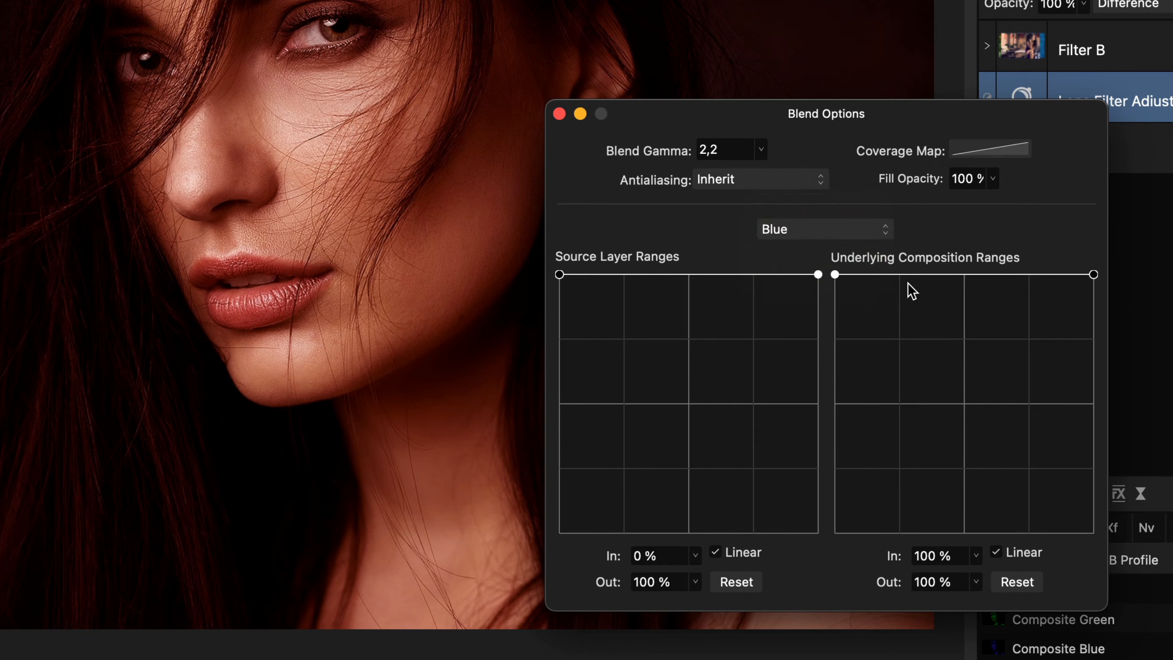
{"action": "left_click_drag", "start_coordinate": [835, 275], "coordinate": [838, 658]}
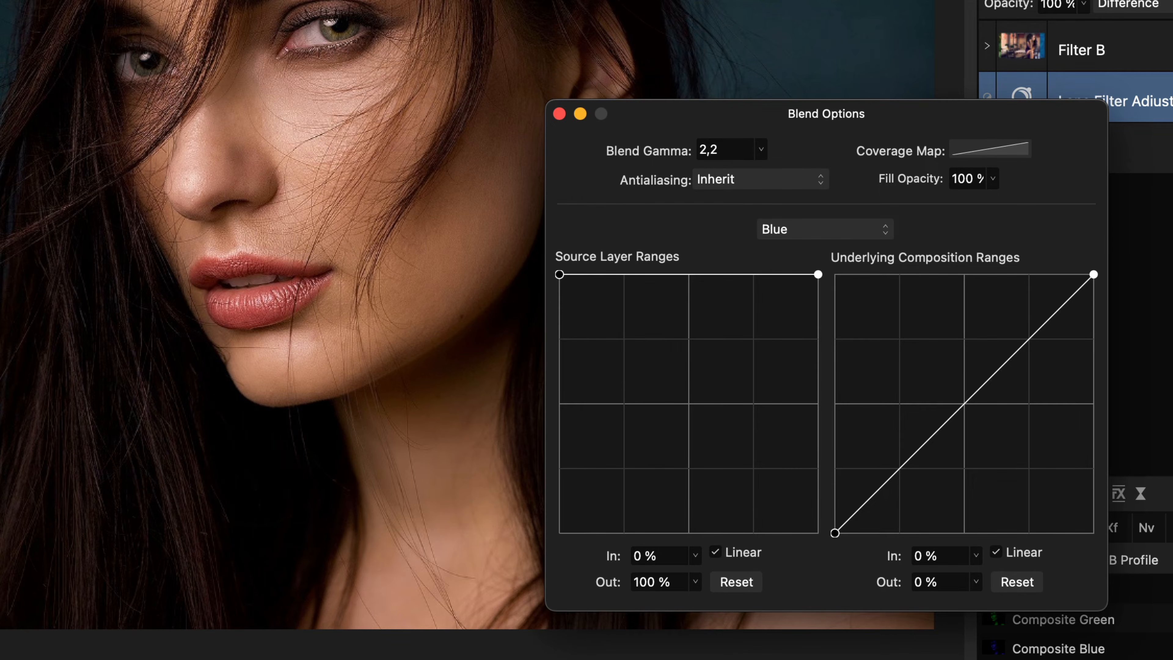
{"action": "left_click", "coordinate": [560, 114]}
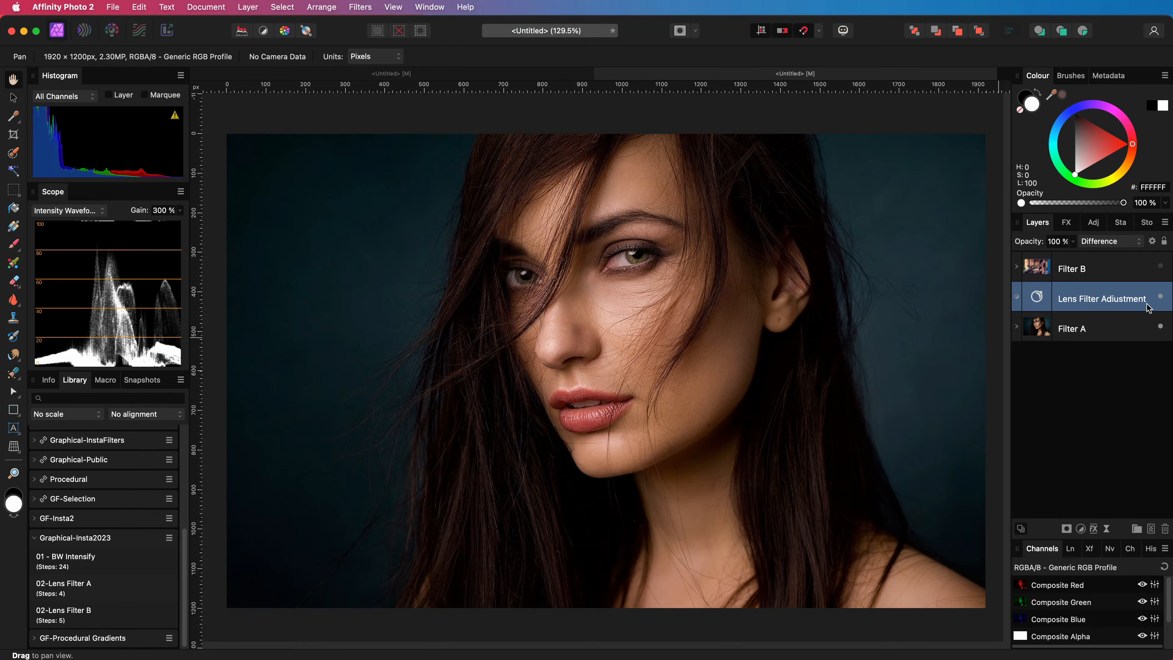
Step: Toggle the Lens Filter adjustment for a before-and-after comparison, and delete it
{"action": "left_click", "coordinate": [1161, 297]}
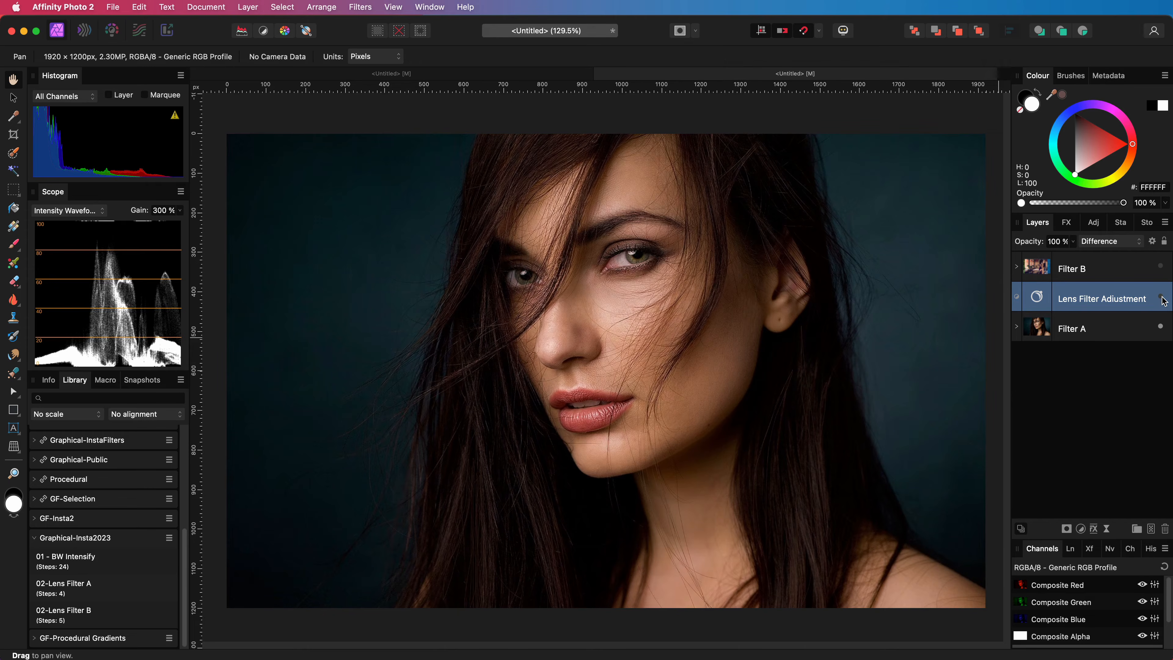
{"action": "left_click", "coordinate": [1162, 297]}
{"action": "key", "text": "Delete"}
Step: Expand the Filter B group, select its uppermost image and make the group visible
{"action": "left_click", "coordinate": [1016, 267]}
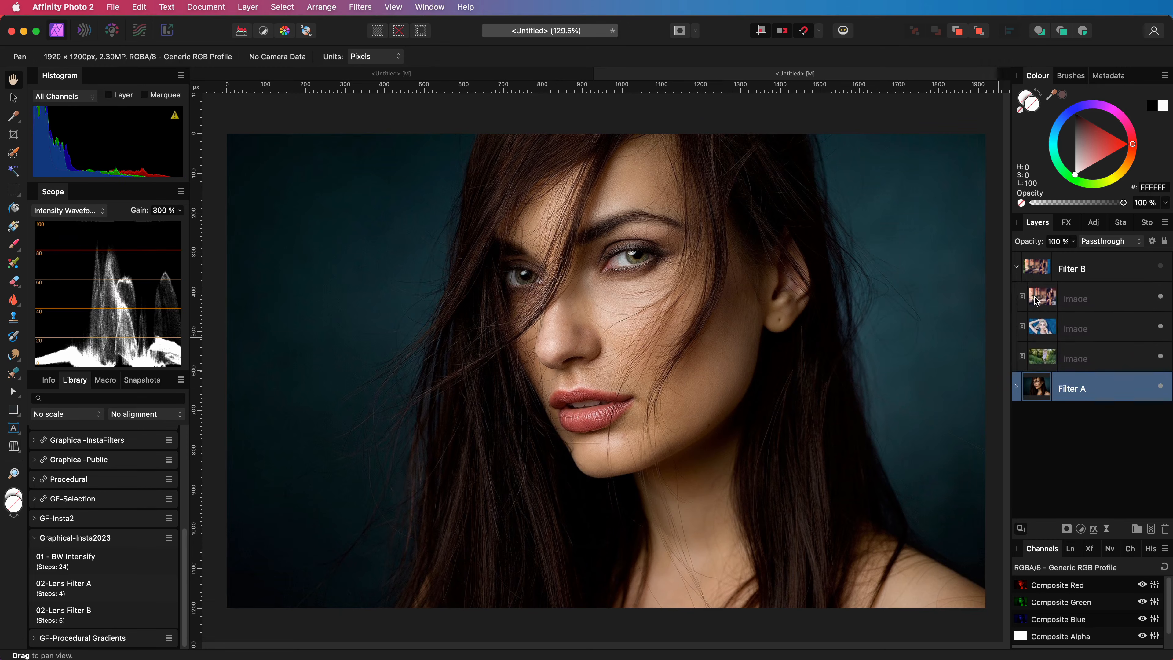
{"action": "left_click", "coordinate": [1161, 291]}
{"action": "left_click", "coordinate": [1160, 267]}
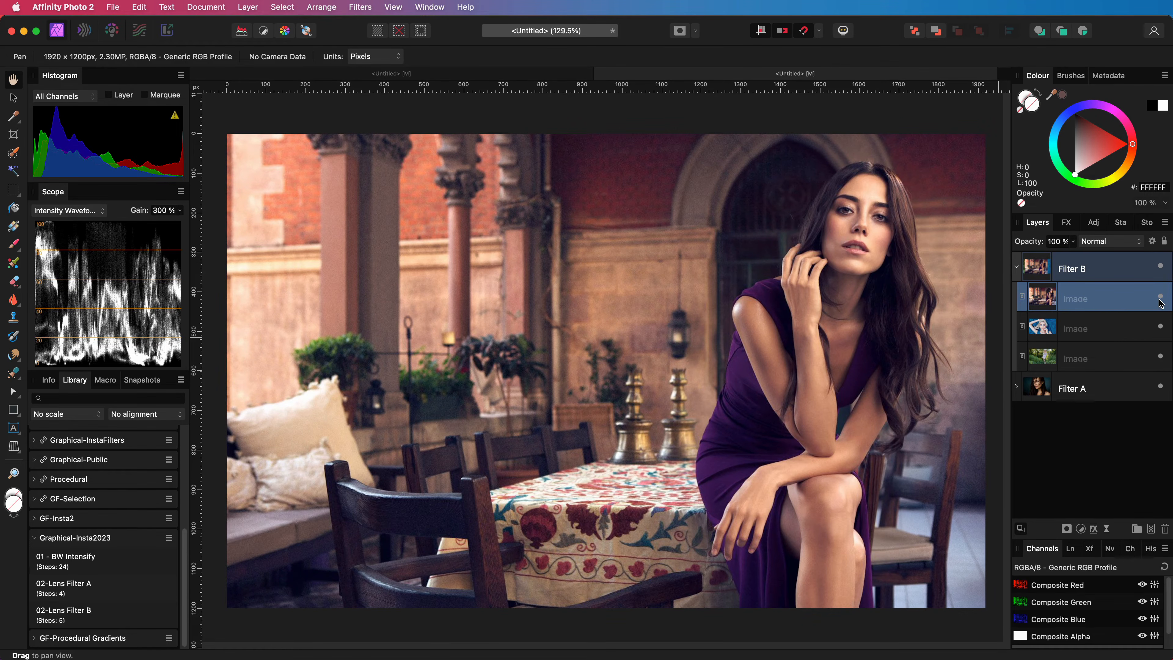
Step: Add a Lens Filter adjustment above the uppermost image in Filter B and set its filter colour to cyan 00FEFF
{"action": "left_click", "coordinate": [1081, 528]}
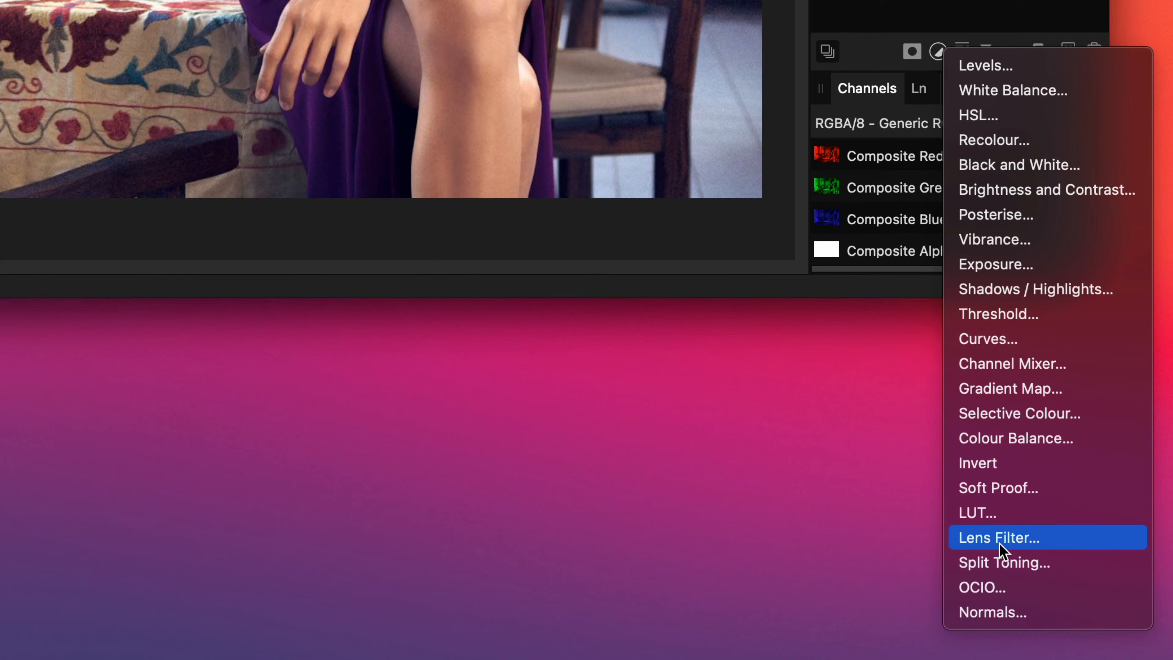
{"action": "left_click", "coordinate": [999, 538]}
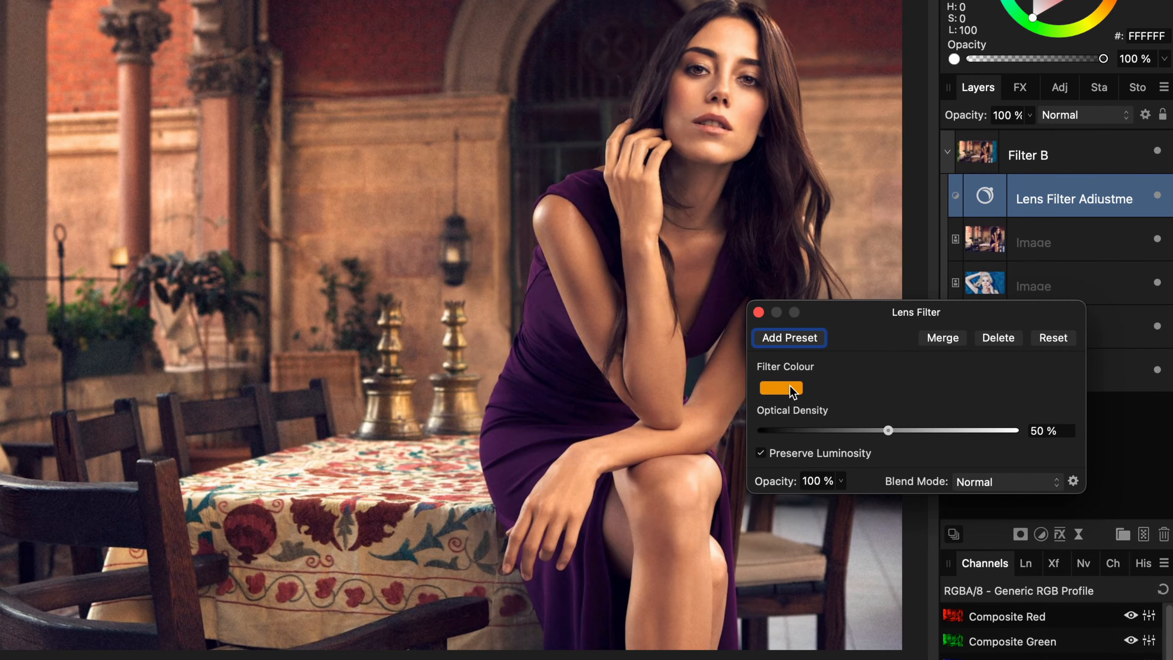
{"action": "left_click", "coordinate": [781, 387]}
{"action": "left_click", "coordinate": [788, 544]}
{"action": "left_click_drag", "start_coordinate": [791, 542], "coordinate": [784, 535]}
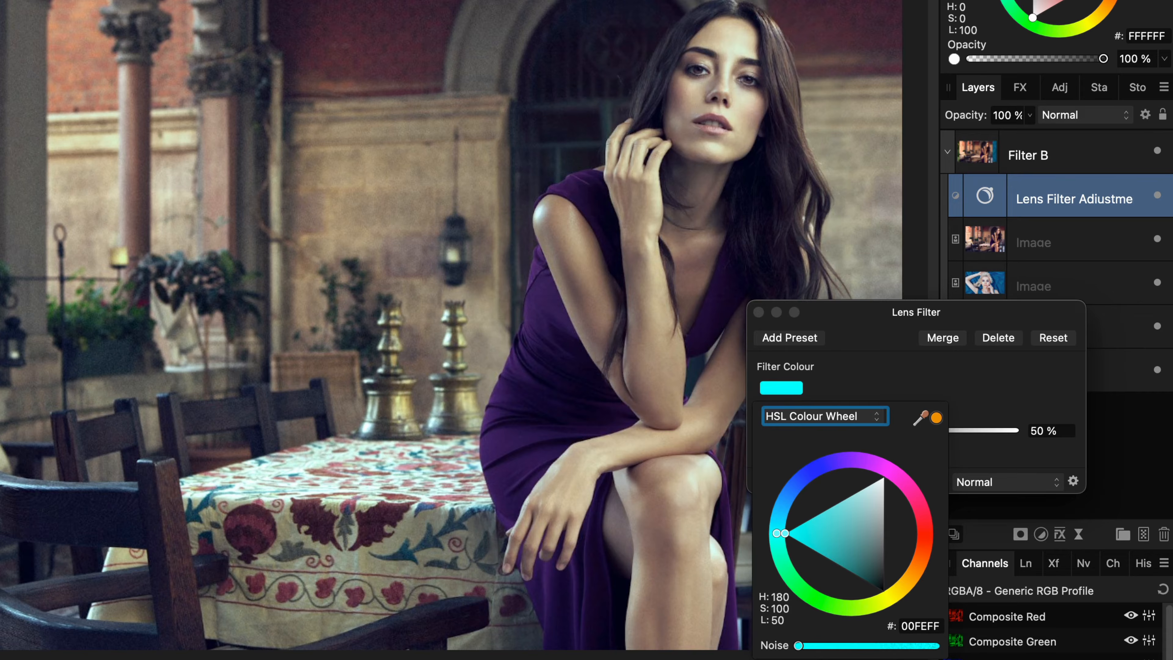
{"action": "left_click", "coordinate": [860, 316]}
Step: Raise the Filter B lens filter's optical density to 100 % and disable Preserve Luminosity
{"action": "left_click_drag", "start_coordinate": [887, 429], "coordinate": [1013, 429]}
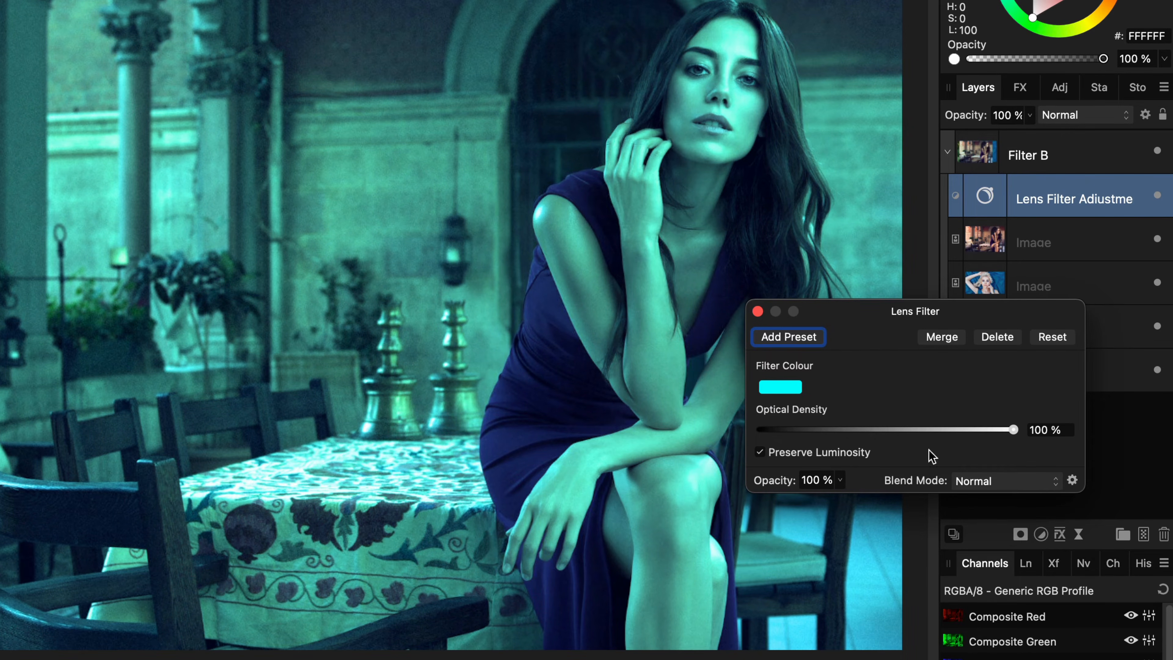
{"action": "left_click", "coordinate": [810, 450]}
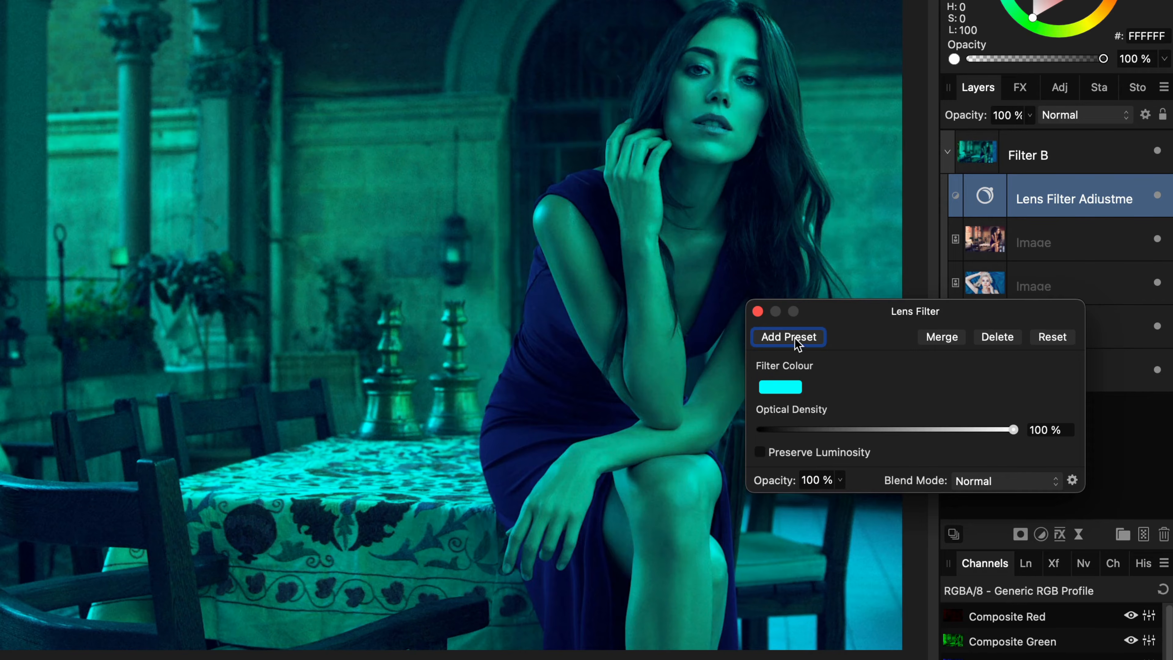
{"action": "left_click", "coordinate": [758, 311]}
Step: Set the Filter B lens filter's blend mode to Difference and its Red underlying composition range to 0 % output at 100 % input
{"action": "left_click", "coordinate": [1072, 115]}
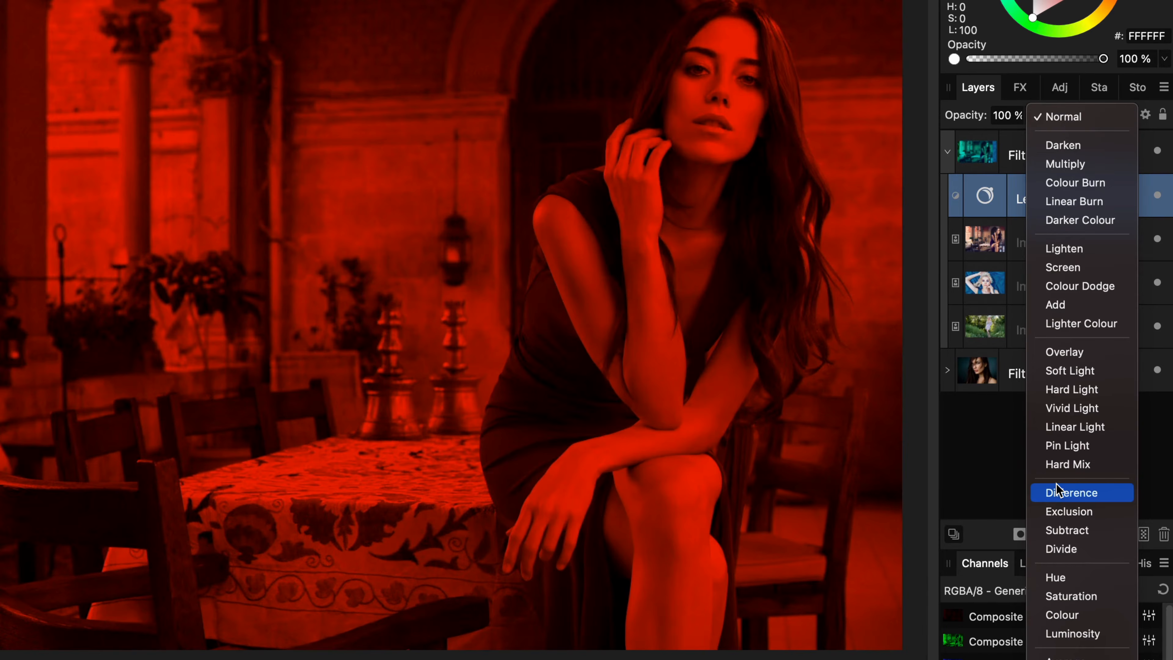
{"action": "left_click", "coordinate": [1056, 484]}
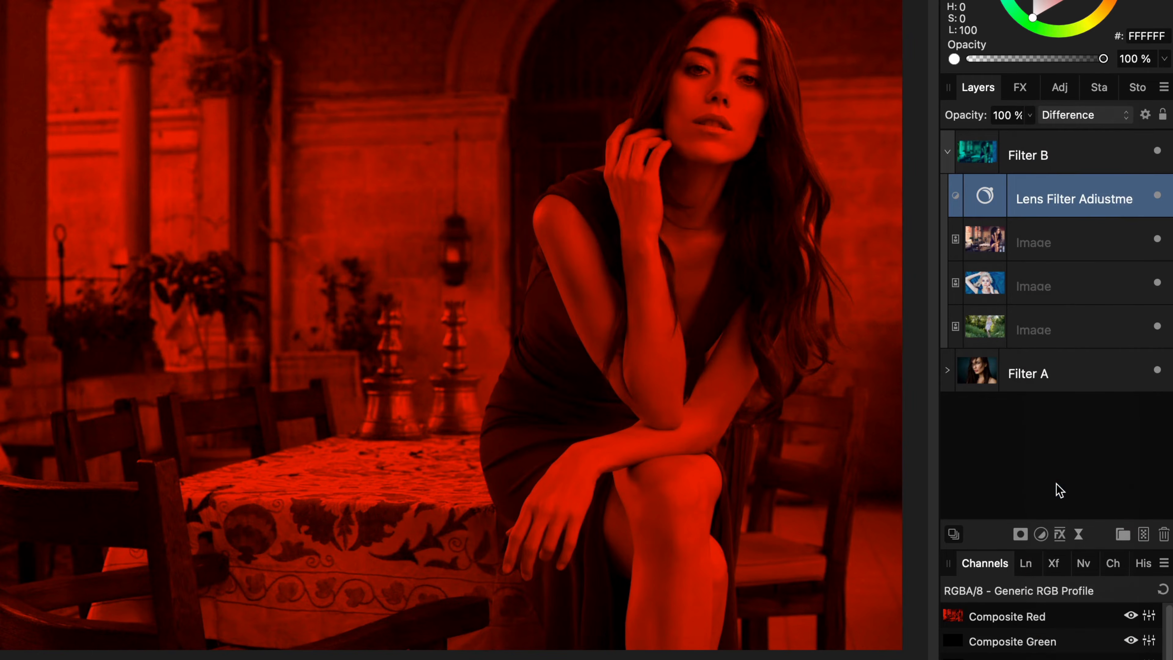
{"action": "left_click", "coordinate": [1145, 115]}
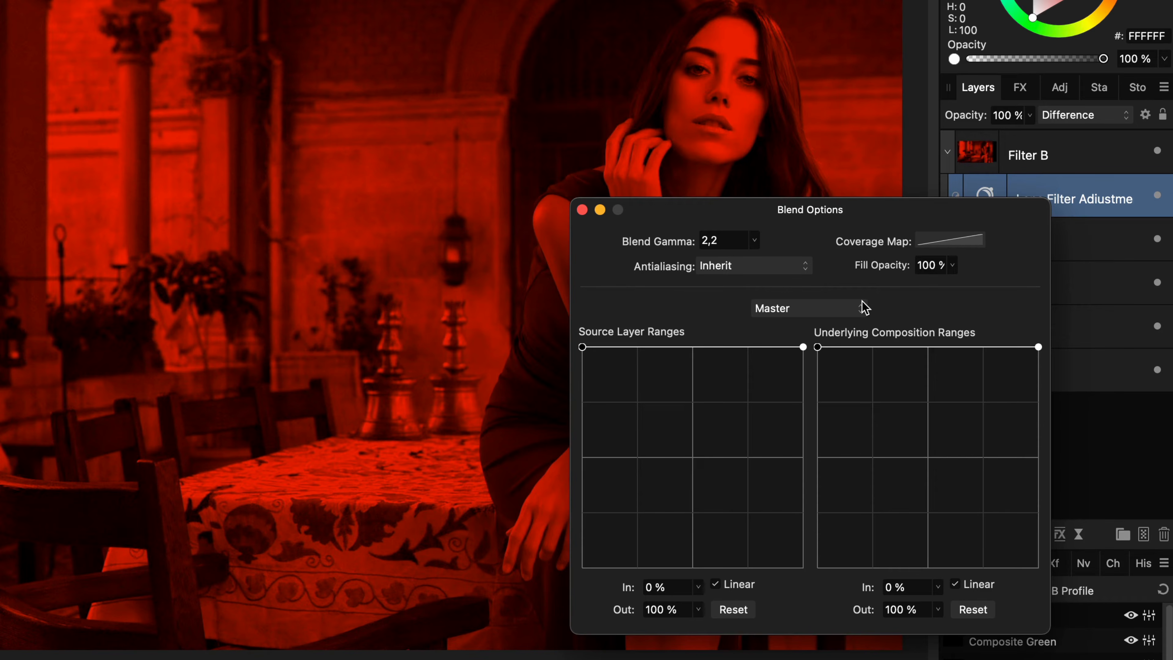
{"action": "left_click", "coordinate": [809, 312]}
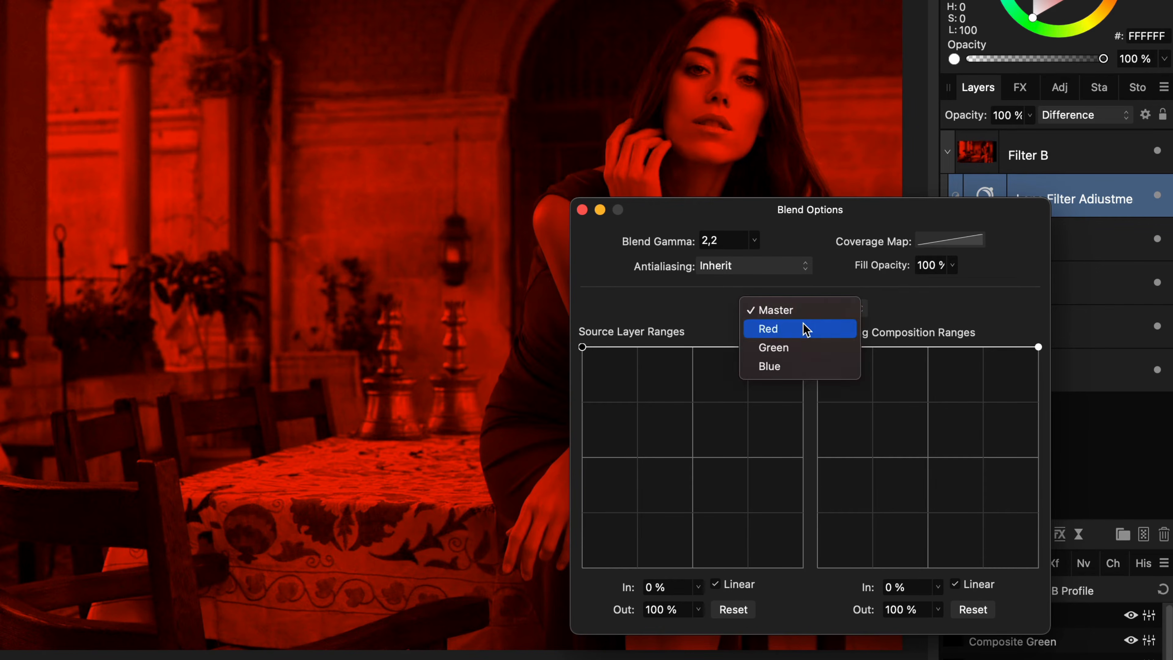
{"action": "left_click", "coordinate": [804, 326]}
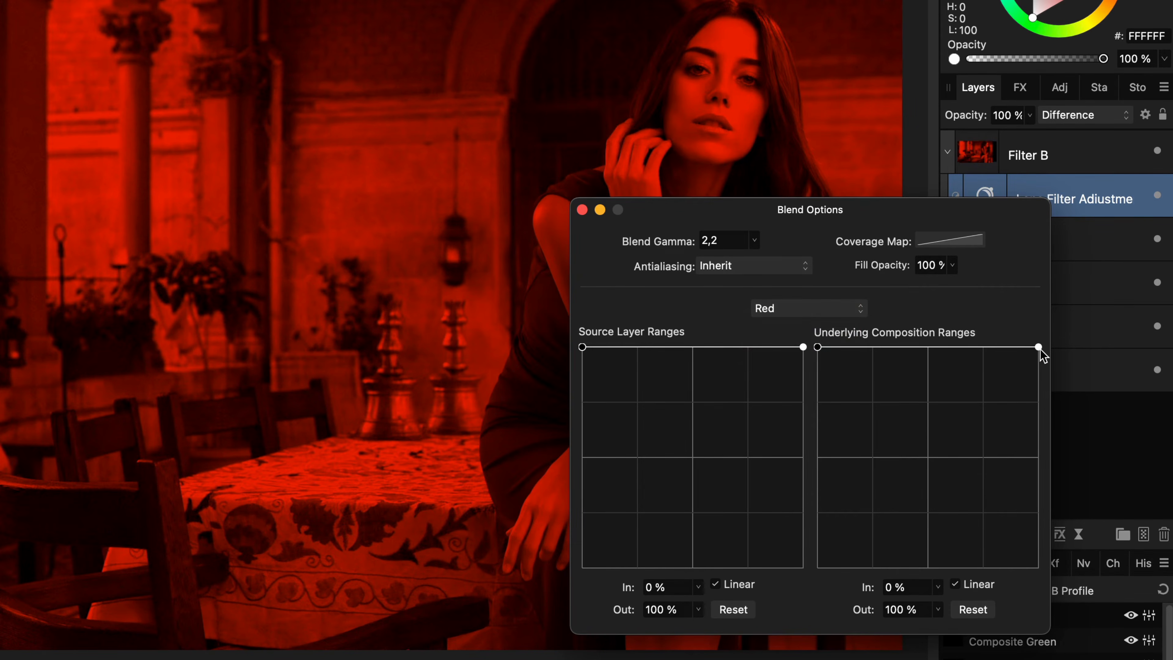
{"action": "left_click_drag", "start_coordinate": [1040, 349], "coordinate": [1046, 640]}
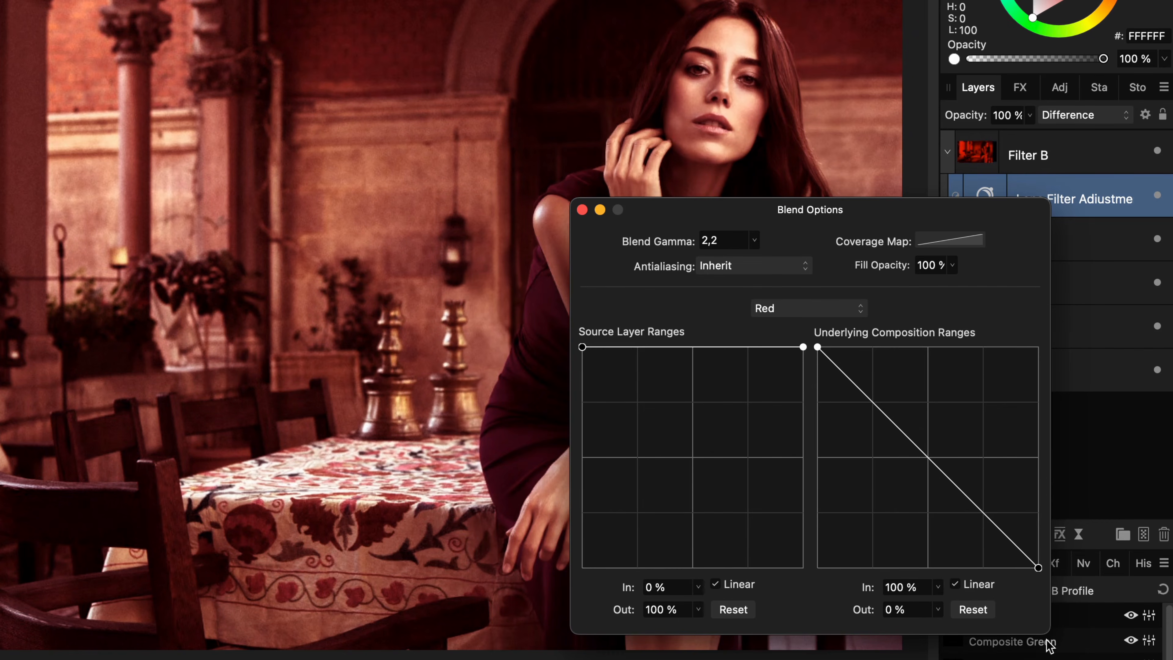
Step: Set the Filter B lens filter's Blue underlying composition range to 0 % output at 100 % input and compare the photo with it off and on
{"action": "left_click", "coordinate": [804, 308]}
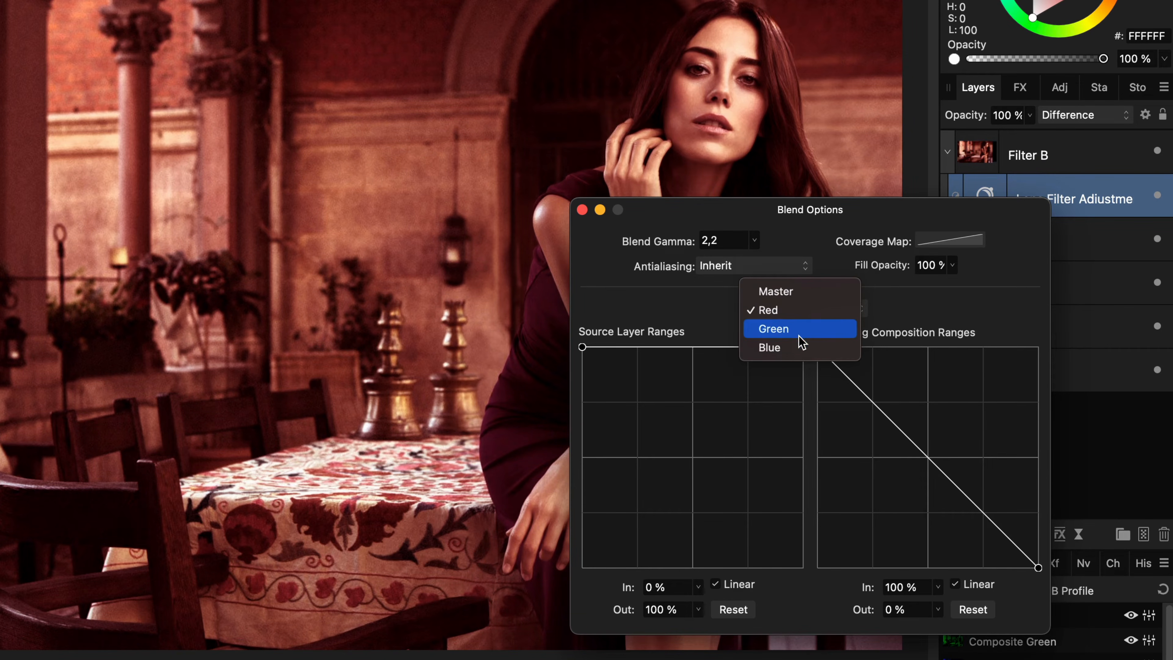
{"action": "left_click", "coordinate": [803, 347]}
{"action": "left_click_drag", "start_coordinate": [1039, 347], "coordinate": [1060, 611]}
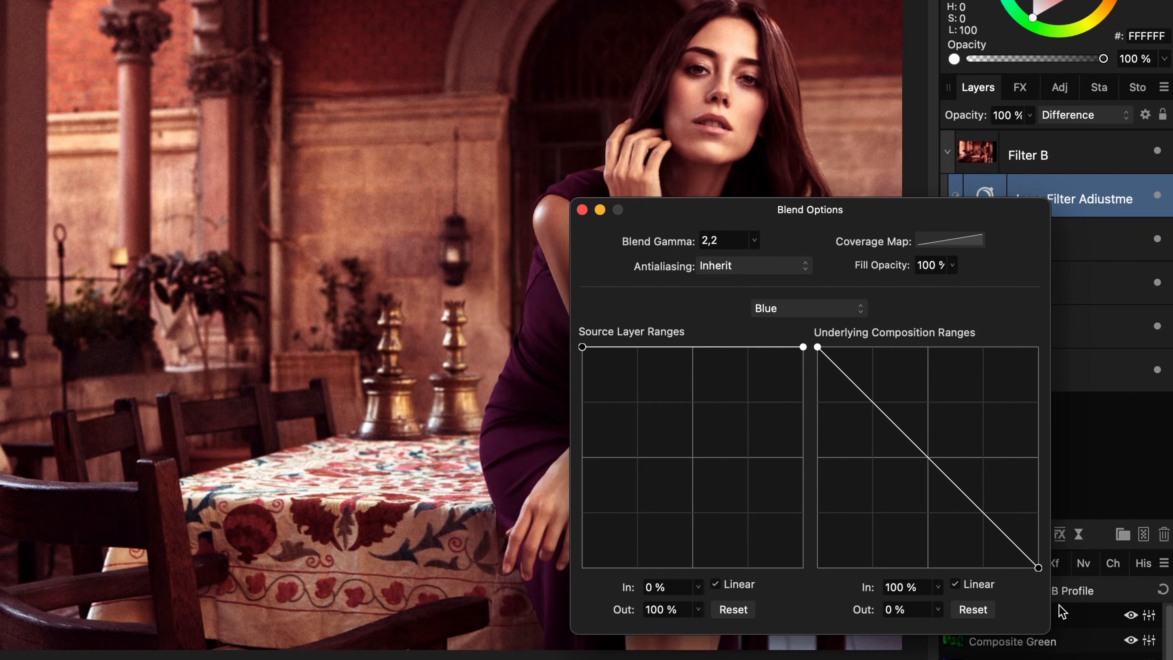
{"action": "left_click", "coordinate": [582, 210]}
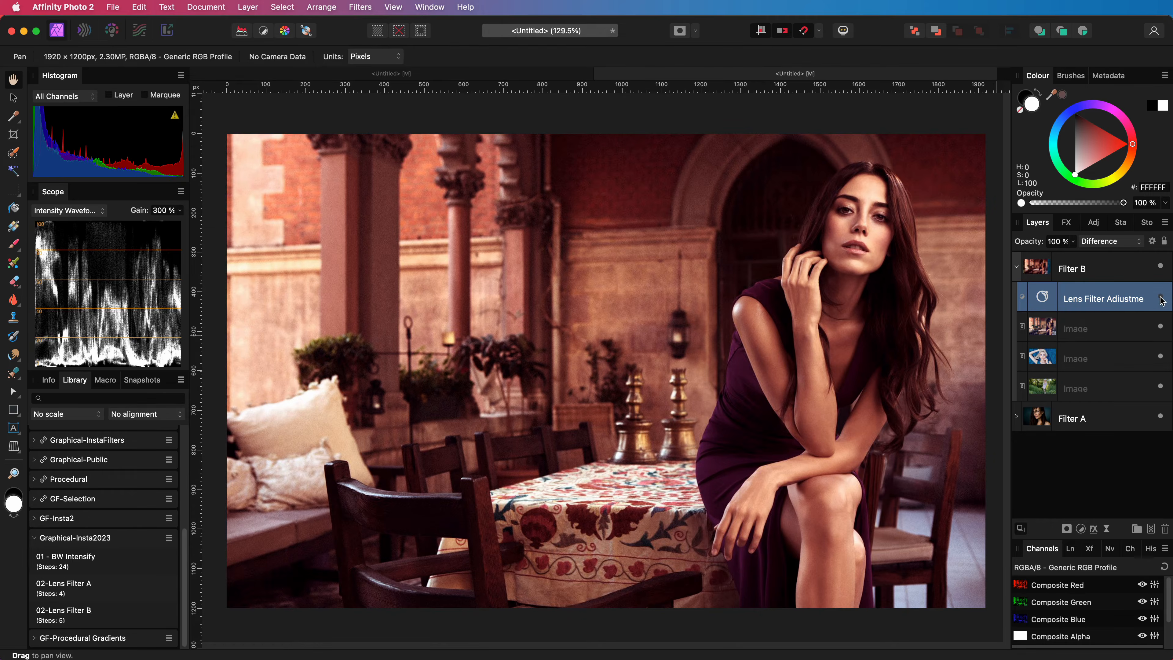
{"action": "left_click", "coordinate": [1160, 297]}
{"action": "left_click", "coordinate": [1161, 298]}
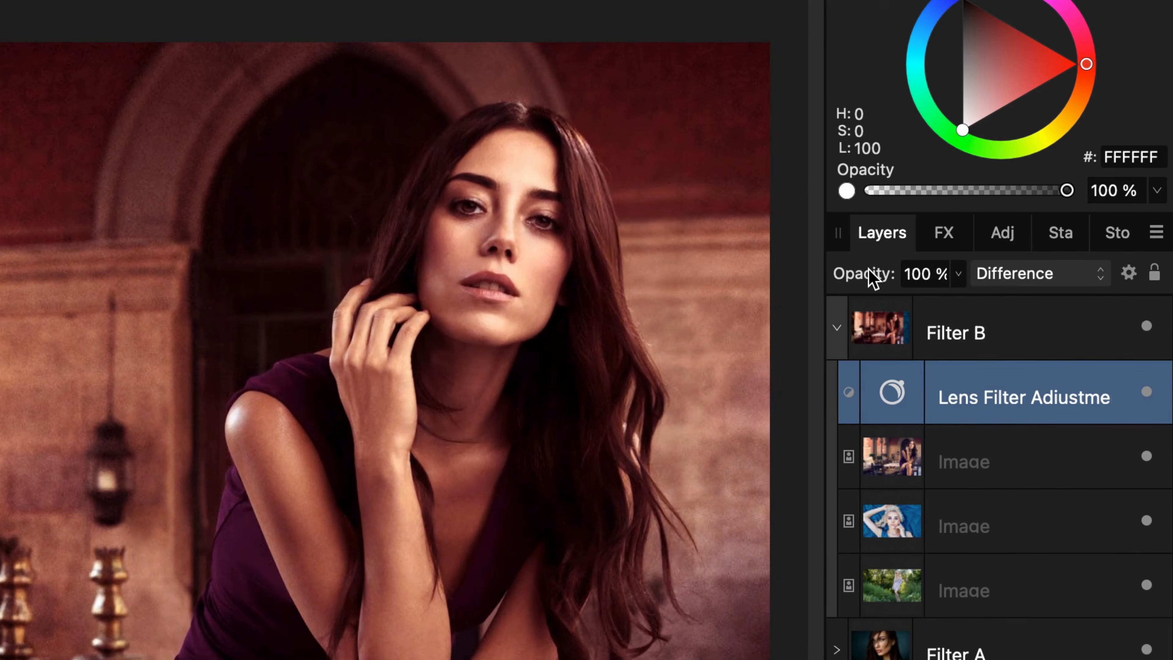
Step: Try the Filter B lens filter at 44 % opacity, compare the photo with and without it, and restore the opacity to 100 %
{"action": "left_click_drag", "start_coordinate": [1031, 240], "coordinate": [1008, 240]}
{"action": "left_click_drag", "start_coordinate": [817, 269], "coordinate": [795, 270]}
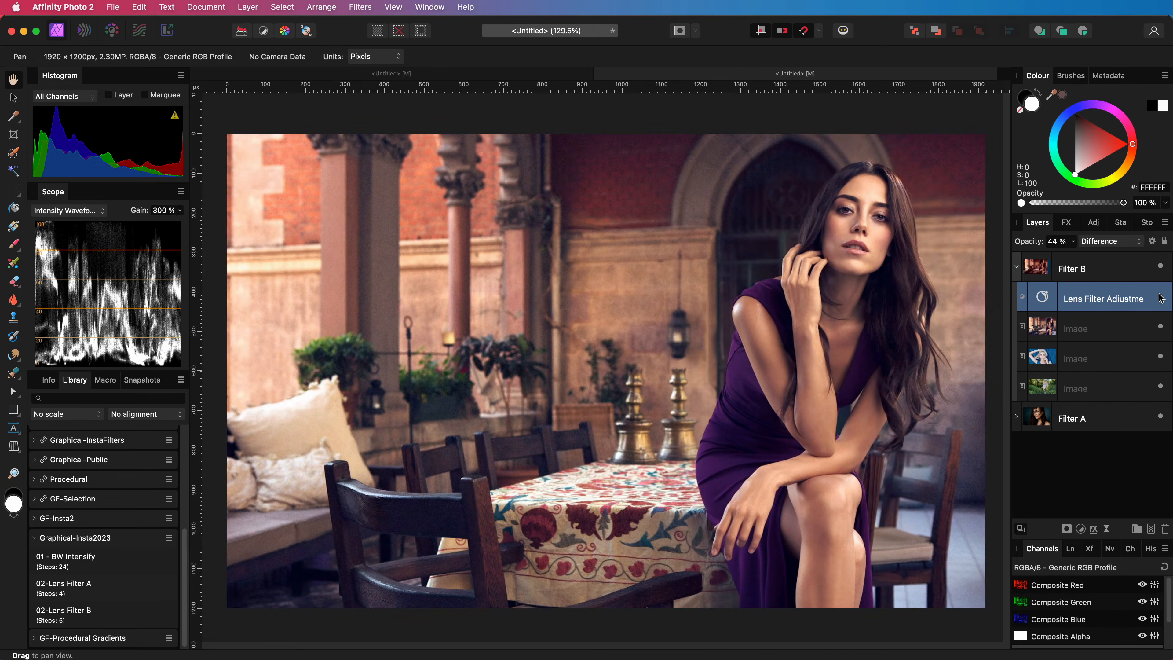
{"action": "left_click", "coordinate": [1160, 295]}
{"action": "left_click", "coordinate": [1160, 295]}
{"action": "left_click", "coordinate": [1159, 298]}
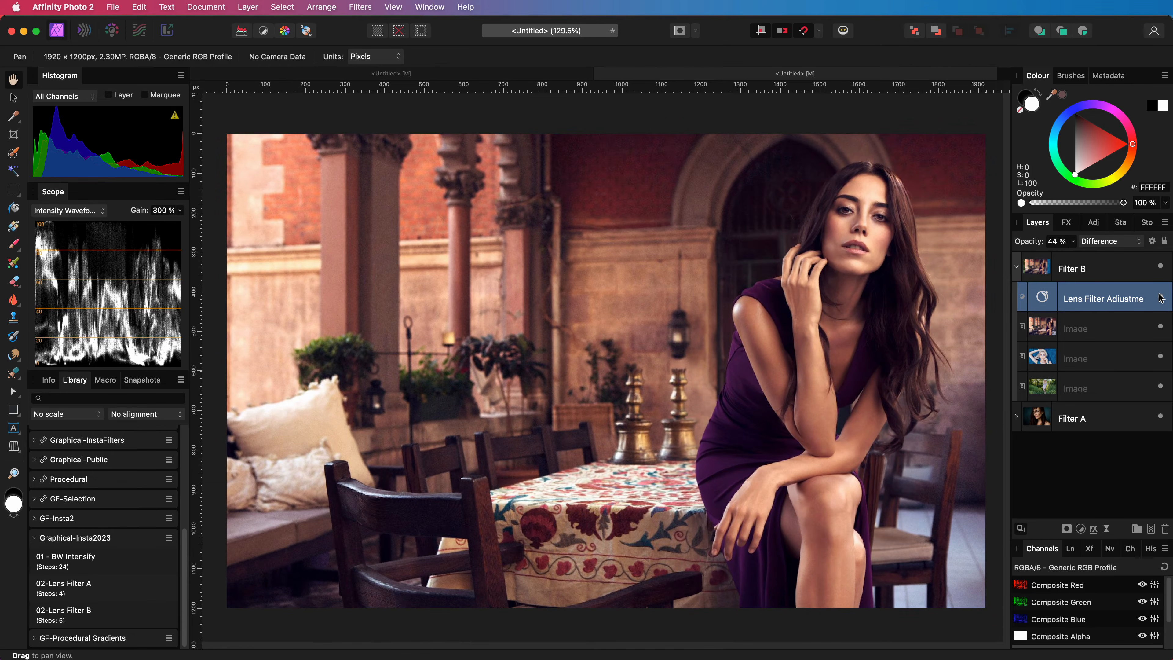
{"action": "left_click", "coordinate": [1160, 298]}
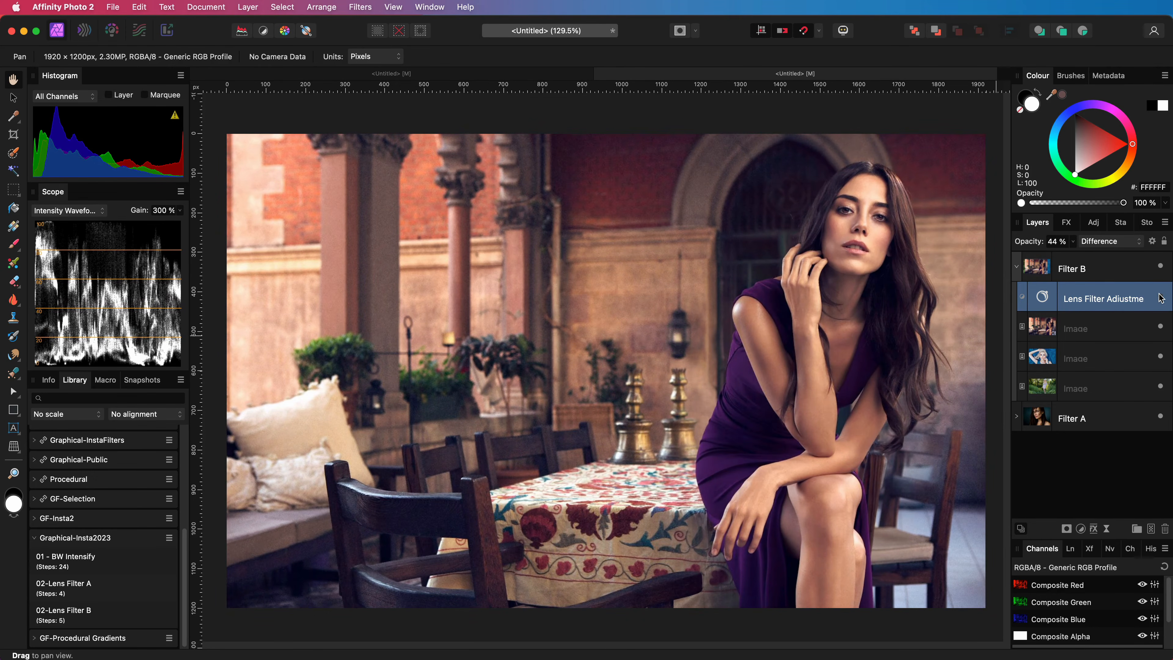
{"action": "left_click", "coordinate": [1160, 297]}
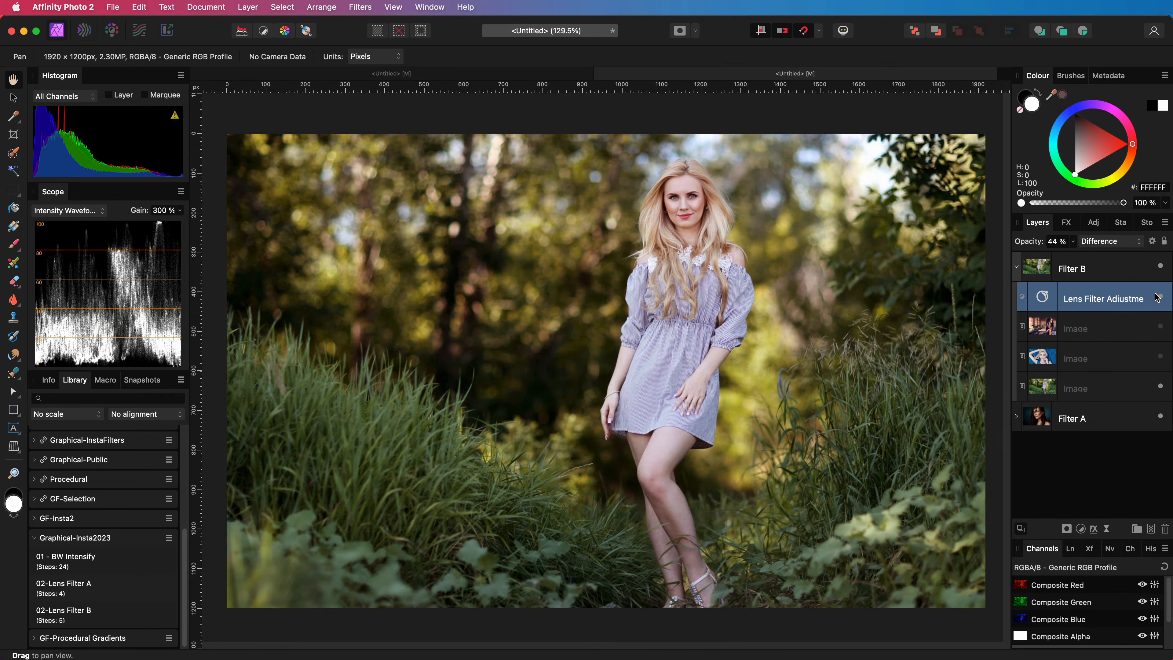
{"action": "left_click_drag", "start_coordinate": [1033, 243], "coordinate": [1147, 240]}
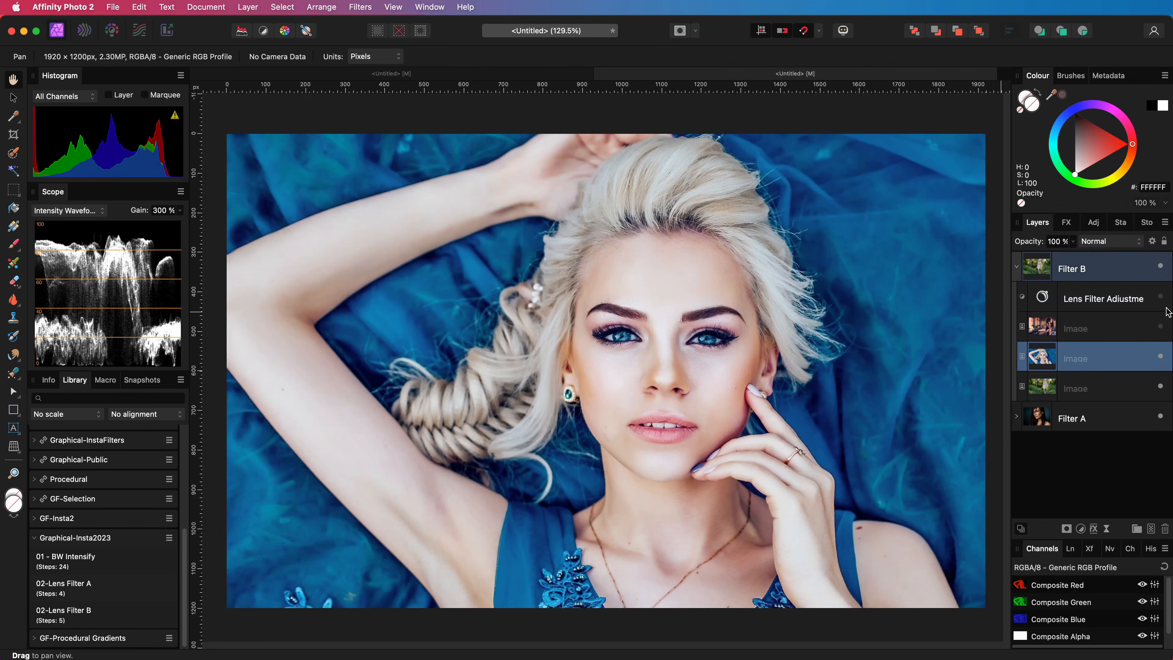
Step: Compare the blue-toned close-up portrait with and without the Filter B lens filter by switching the adjustment's visibility
{"action": "left_click", "coordinate": [1161, 298]}
{"action": "left_click", "coordinate": [1161, 298]}
{"action": "left_click", "coordinate": [1161, 298]}
{"action": "left_click", "coordinate": [1162, 298]}
{"action": "left_click", "coordinate": [1161, 298]}
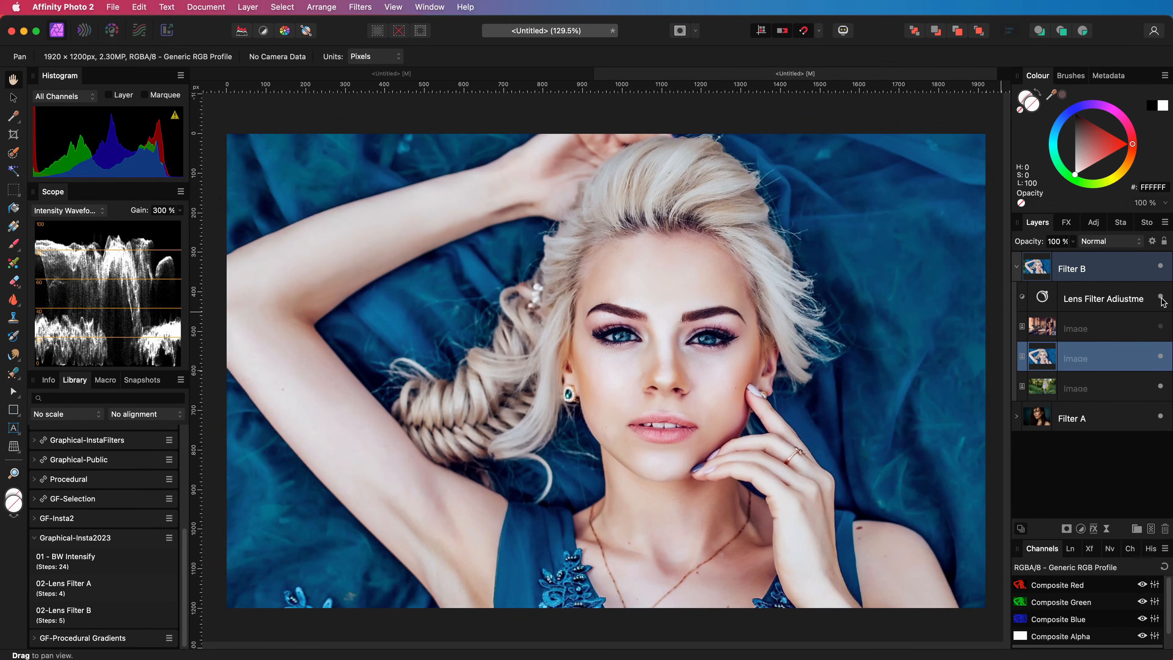
{"action": "left_click", "coordinate": [1162, 298]}
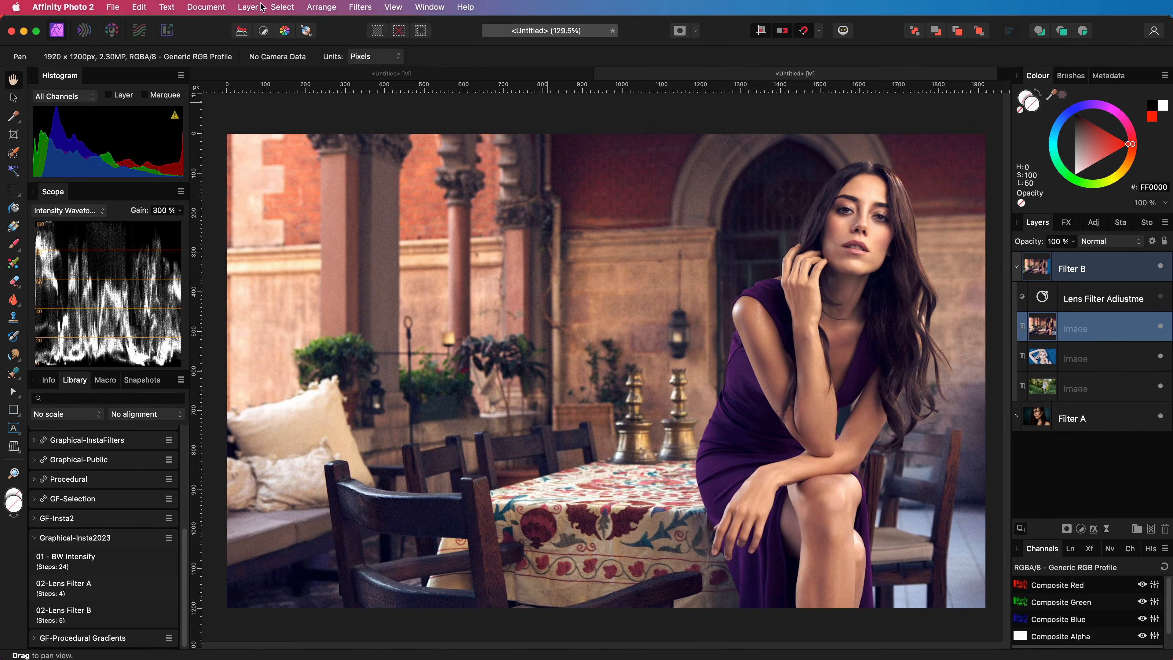
Step: Add a red FF0000 fill layer above the uppermost image in Filter B and set its blend mode to Multiply
{"action": "left_click", "coordinate": [252, 8]}
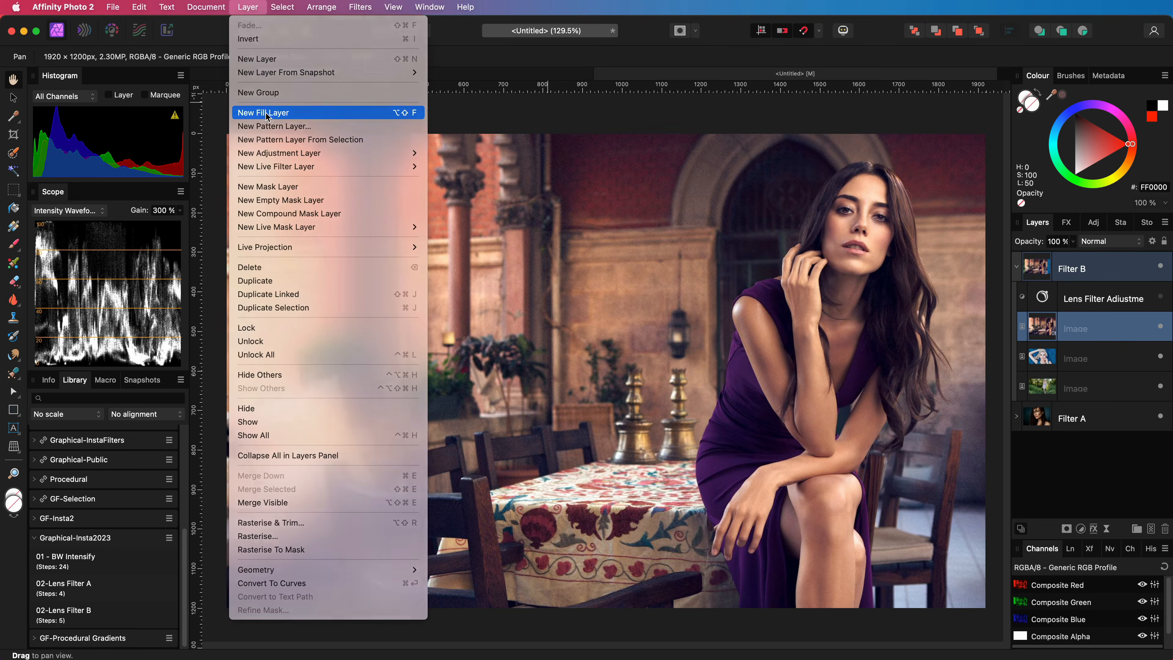
{"action": "left_click", "coordinate": [497, 212]}
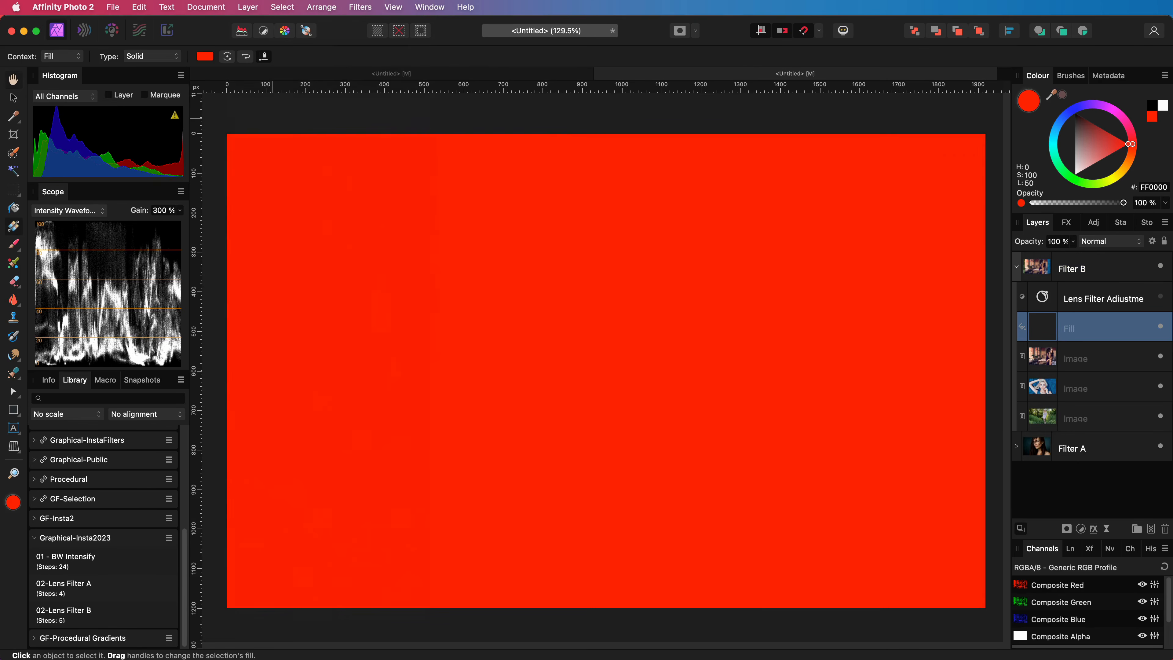
{"action": "left_click", "coordinate": [1106, 245]}
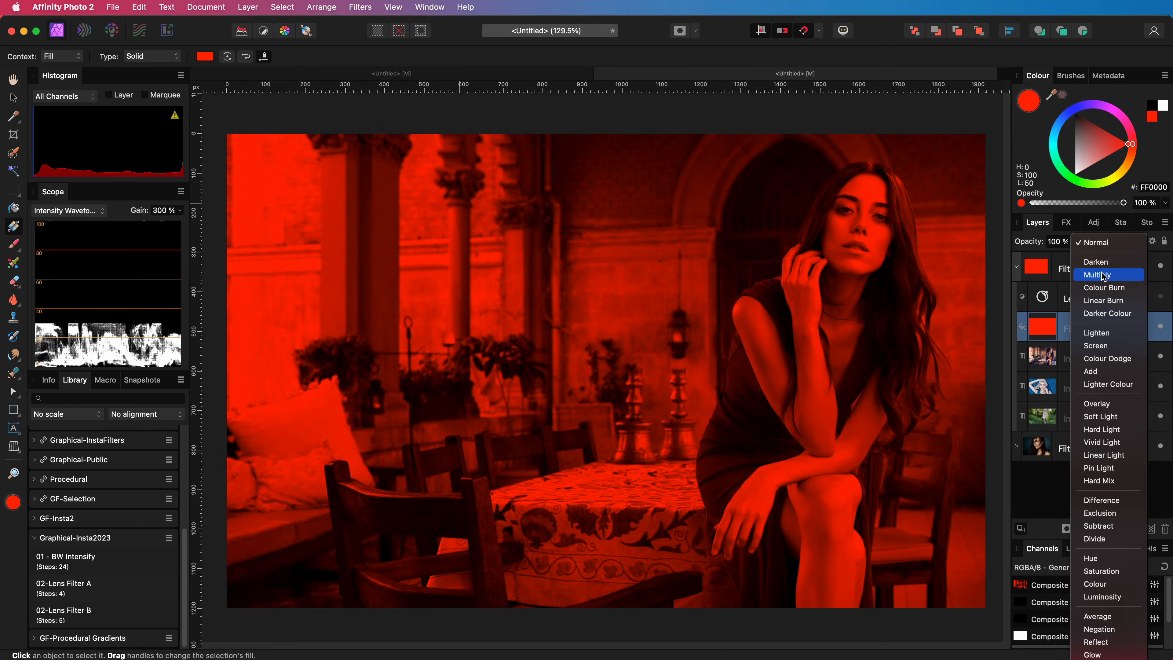
{"action": "left_click", "coordinate": [1103, 276]}
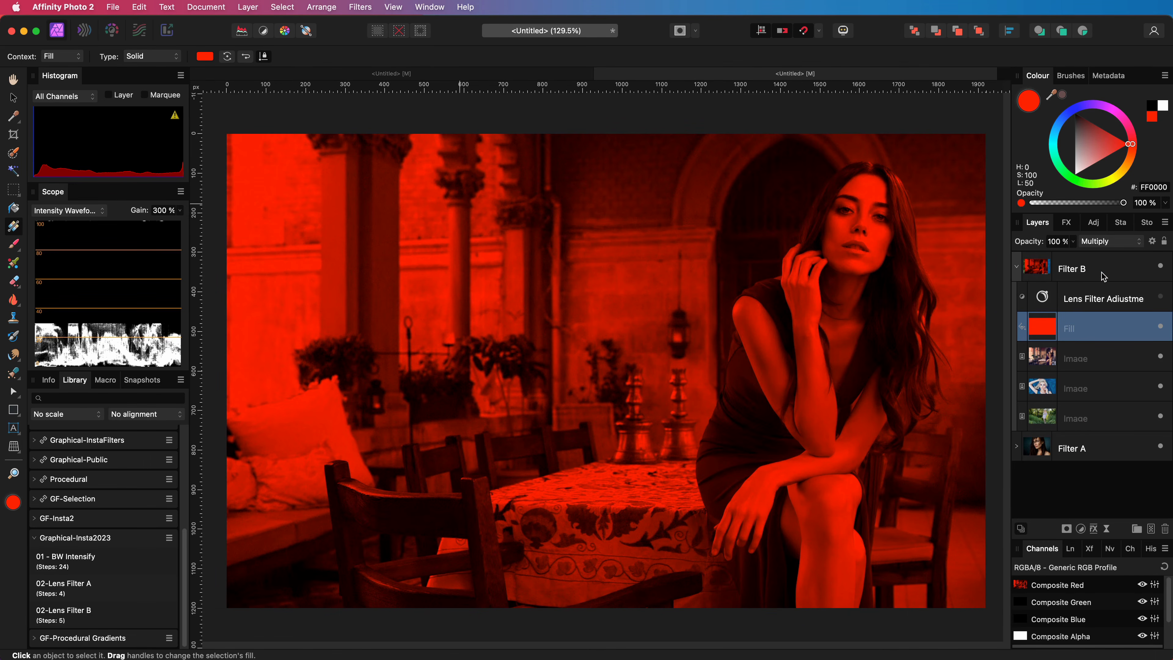
Step: Set the red fill layer's Red and Blue underlying composition ranges to 0 % output at 100 % input
{"action": "left_click", "coordinate": [1152, 241]}
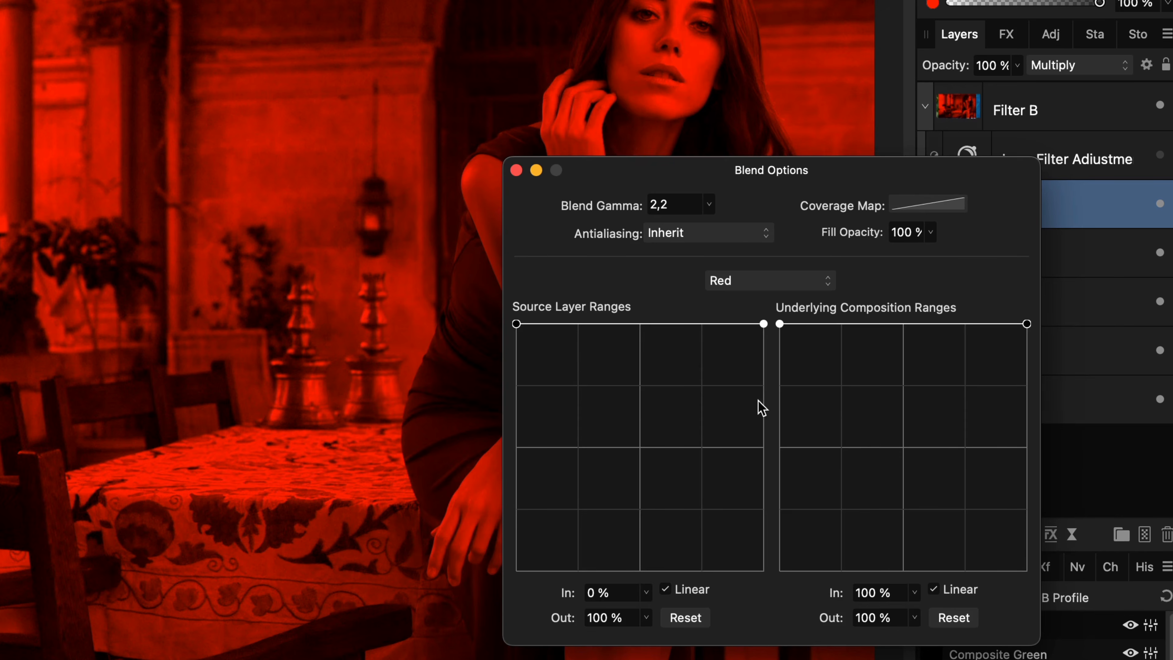
{"action": "left_click_drag", "start_coordinate": [1027, 323], "coordinate": [1027, 572]}
{"action": "left_click", "coordinate": [769, 281]}
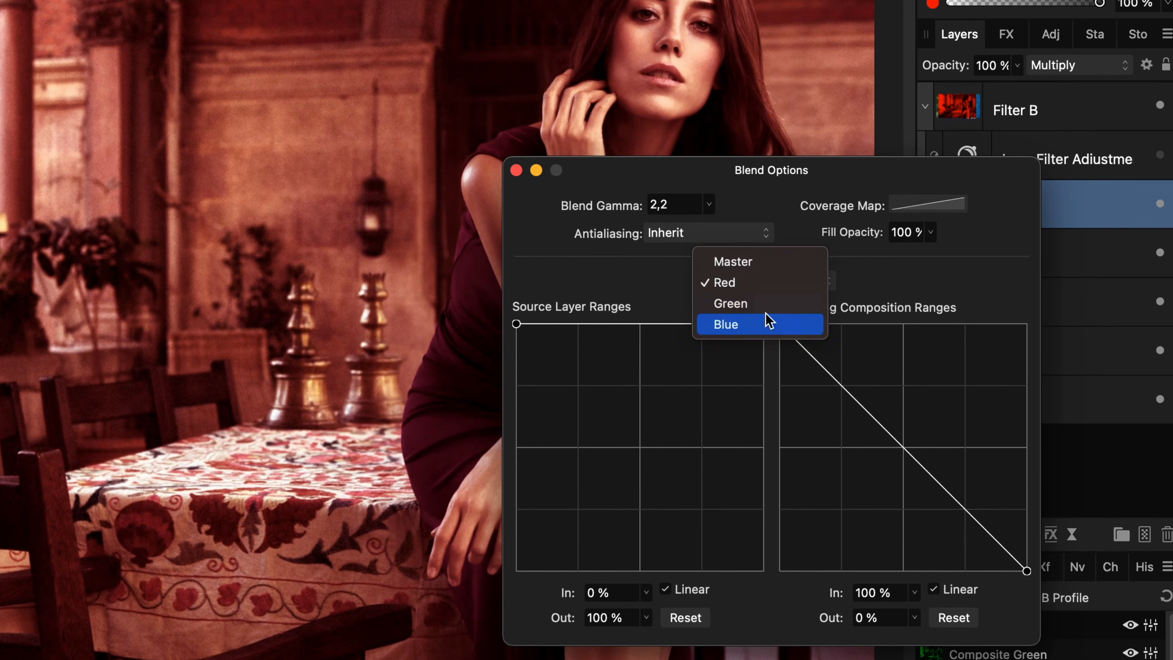
{"action": "left_click", "coordinate": [769, 323]}
{"action": "left_click_drag", "start_coordinate": [1027, 324], "coordinate": [1027, 571]}
{"action": "left_click", "coordinate": [517, 171]}
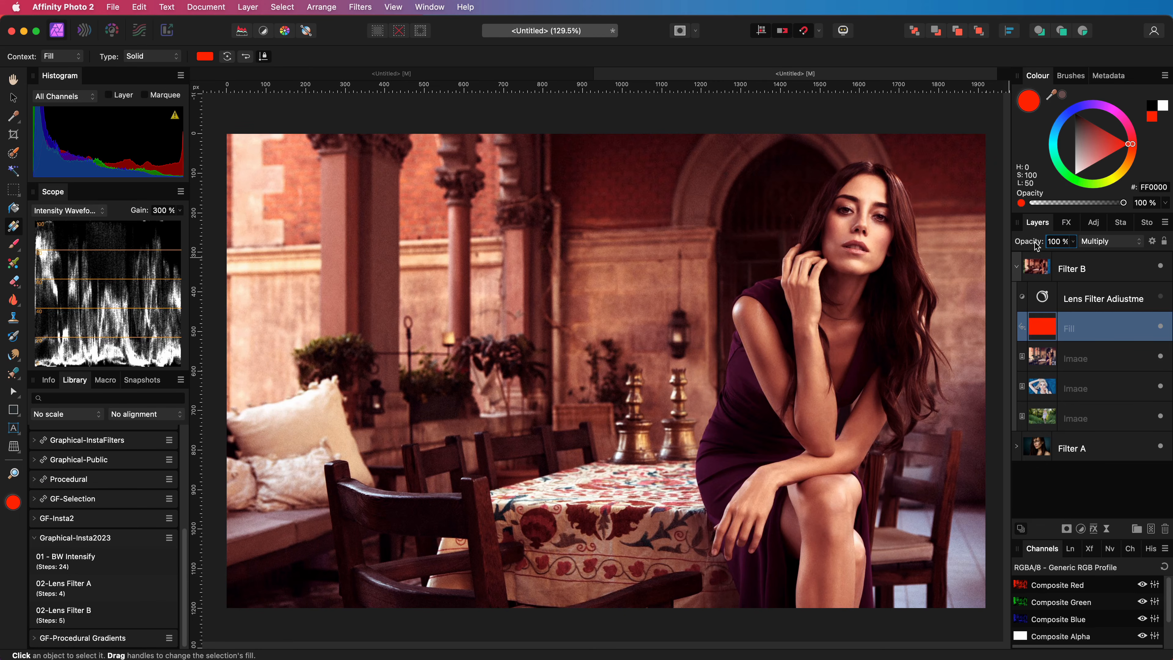
Step: Set the red fill layer's opacity to 50 %
{"action": "left_click", "coordinate": [1056, 241]}
{"action": "type", "text": "50"}
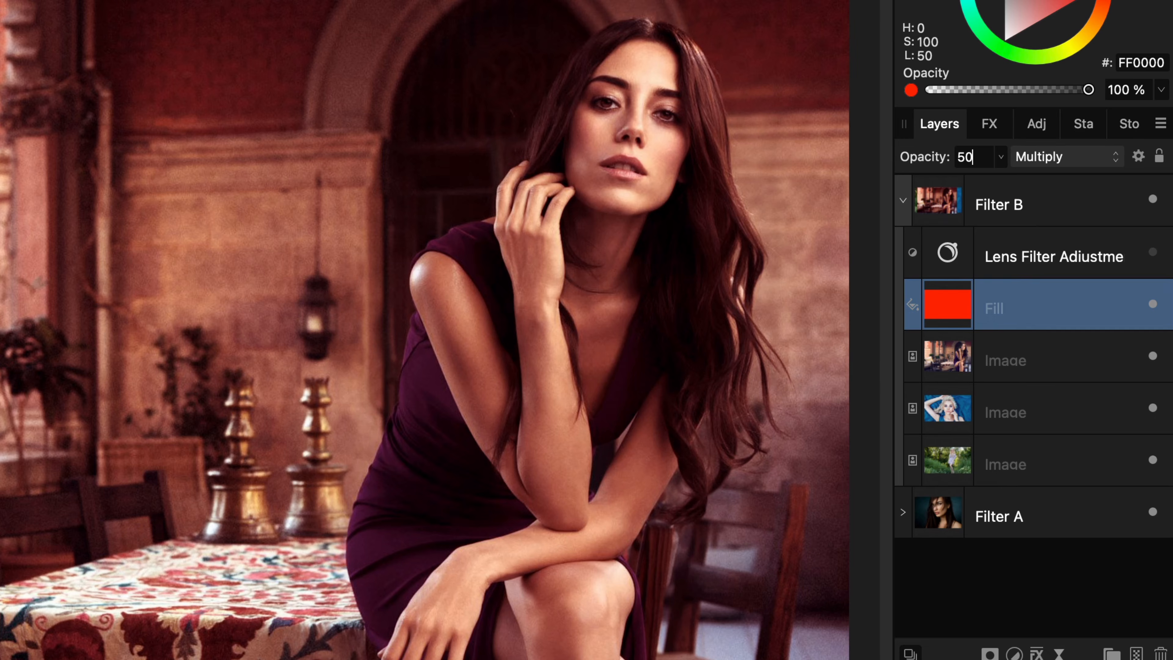
{"action": "key", "text": "Return"}
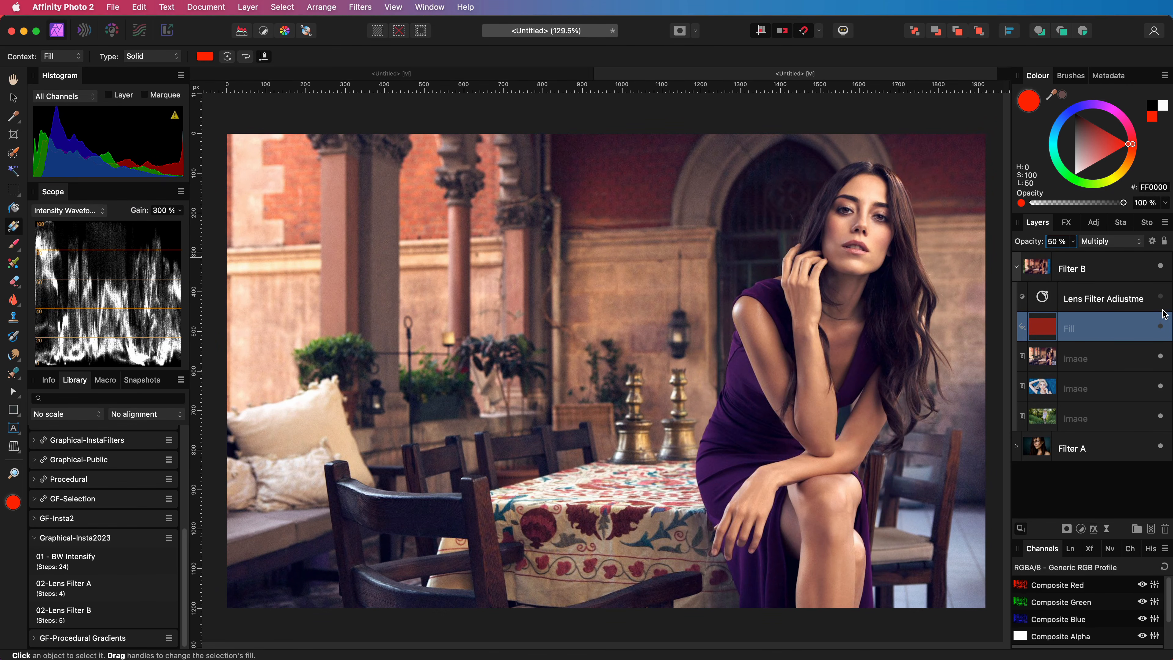
Step: Compare the red fill and the lens filter by switching their visibility, leaving the fill hidden and the lens filter shown
{"action": "left_click", "coordinate": [1162, 297]}
{"action": "left_click", "coordinate": [1161, 298]}
{"action": "left_click", "coordinate": [1162, 327]}
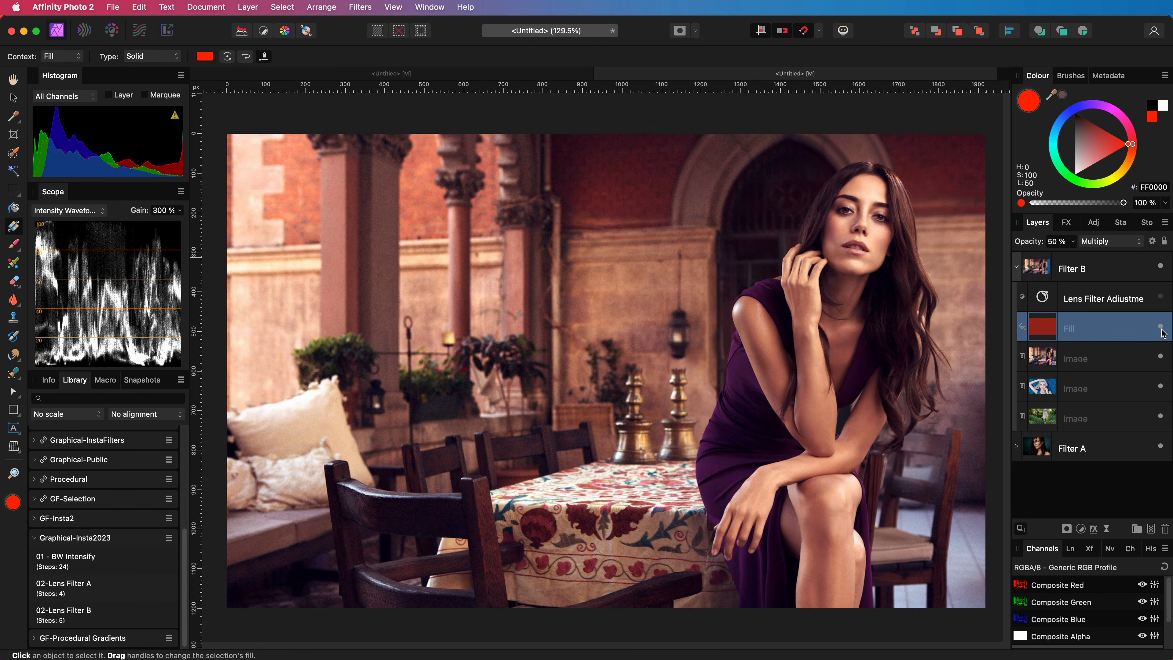
{"action": "left_click", "coordinate": [1161, 327]}
{"action": "left_click", "coordinate": [1161, 328]}
{"action": "left_click", "coordinate": [1161, 327]}
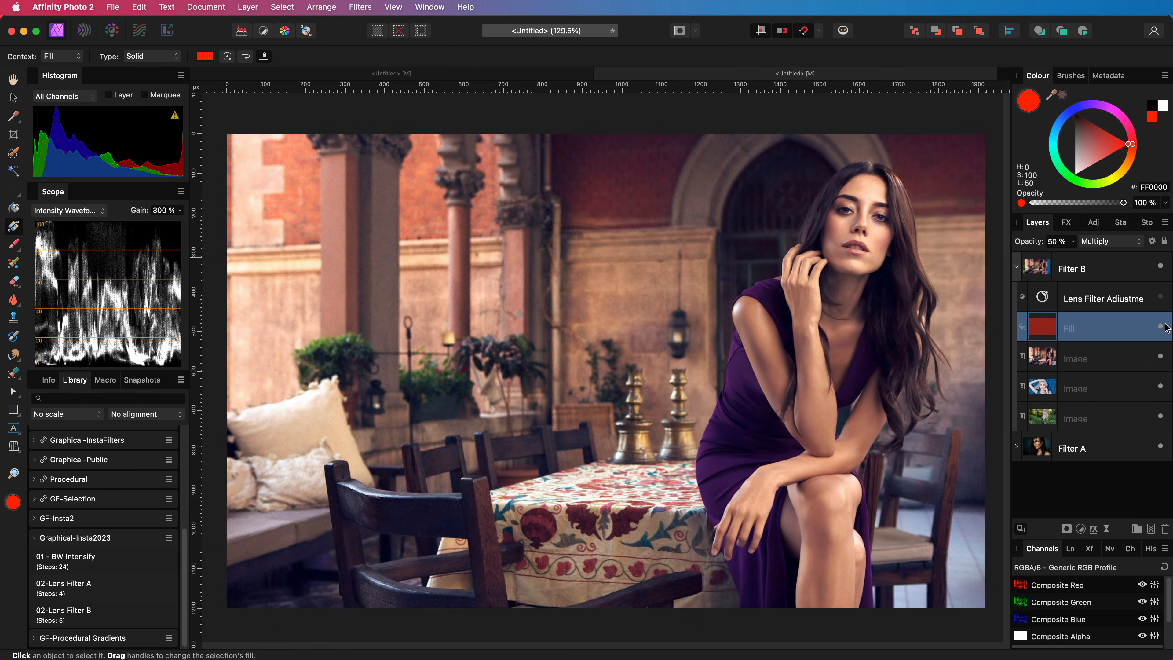
{"action": "left_click", "coordinate": [1161, 297]}
{"action": "left_click", "coordinate": [1161, 297]}
{"action": "left_click", "coordinate": [1161, 297]}
Step: Try the Filter B lens filter at lower optical densities with Preserve Luminosity on and off, and restore maximum density with Preserve Luminosity disabled
{"action": "double_click", "coordinate": [1044, 298]}
{"action": "mouse_move", "coordinate": [1058, 461]}
{"action": "left_mouse_down"}
{"action": "mouse_move", "coordinate": [1006, 460]}
{"action": "mouse_move", "coordinate": [1063, 457]}
{"action": "left_mouse_up"}
{"action": "left_click", "coordinate": [911, 475]}
{"action": "key", "text": "0"}
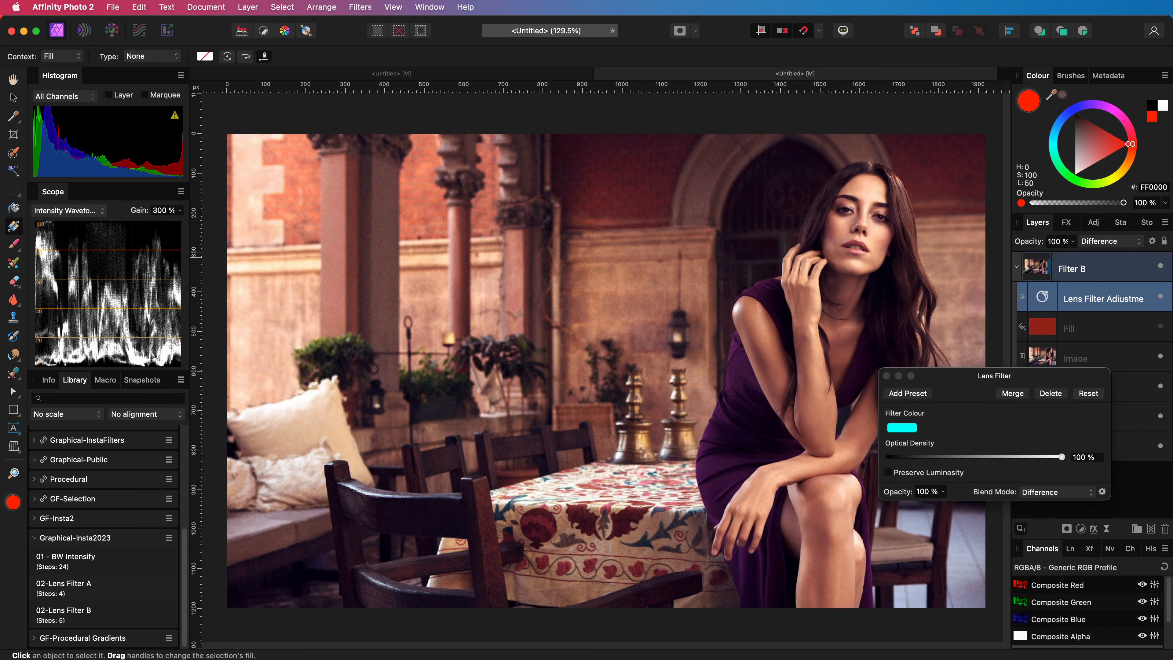
{"action": "left_click", "coordinate": [1062, 455]}
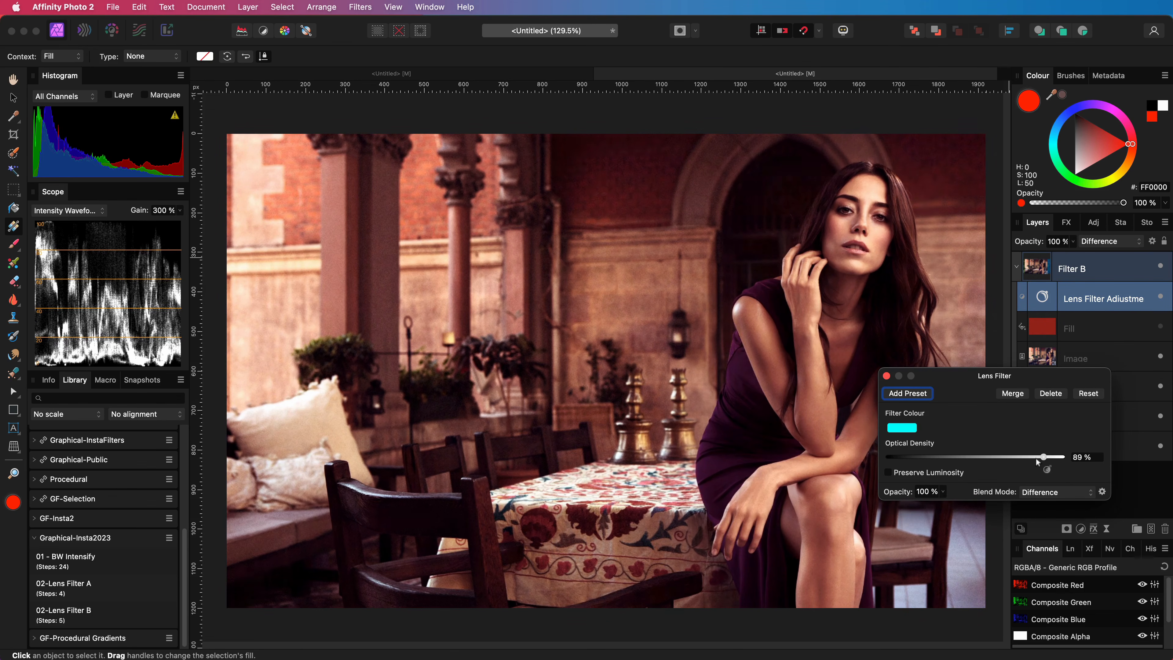
{"action": "mouse_move", "coordinate": [1037, 459]}
{"action": "left_mouse_down"}
{"action": "mouse_move", "coordinate": [1005, 460]}
{"action": "mouse_move", "coordinate": [1019, 461]}
{"action": "left_mouse_up"}
{"action": "left_click", "coordinate": [916, 474]}
{"action": "left_click", "coordinate": [1026, 456]}
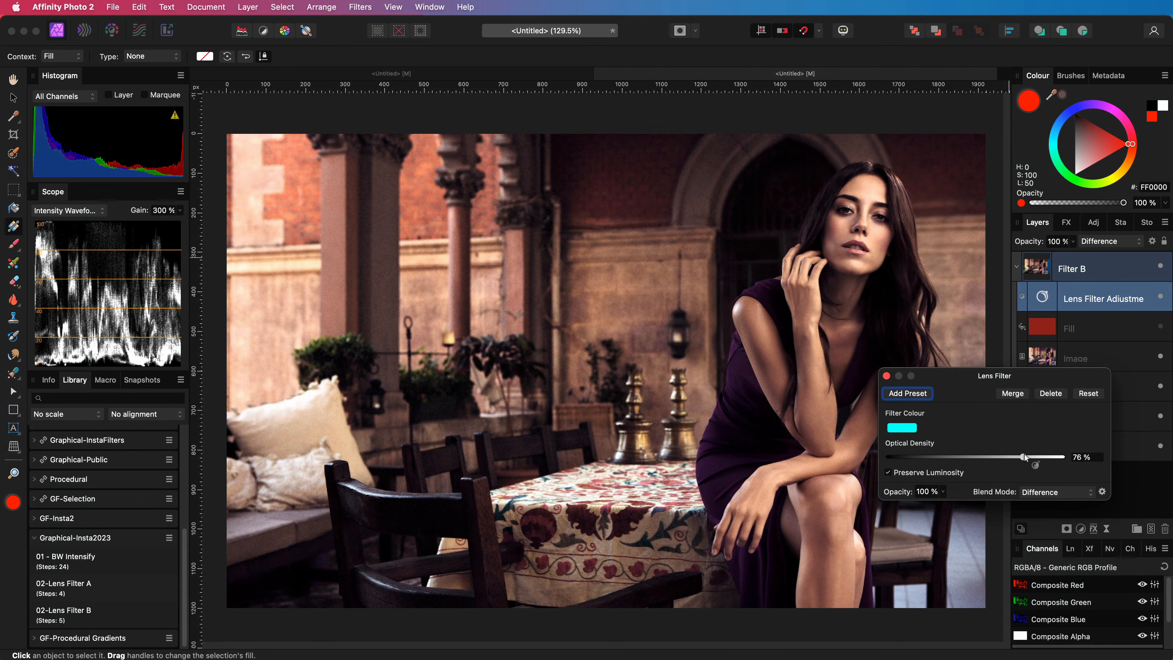
{"action": "left_click", "coordinate": [893, 475]}
{"action": "left_click_drag", "start_coordinate": [1044, 457], "coordinate": [1073, 457]}
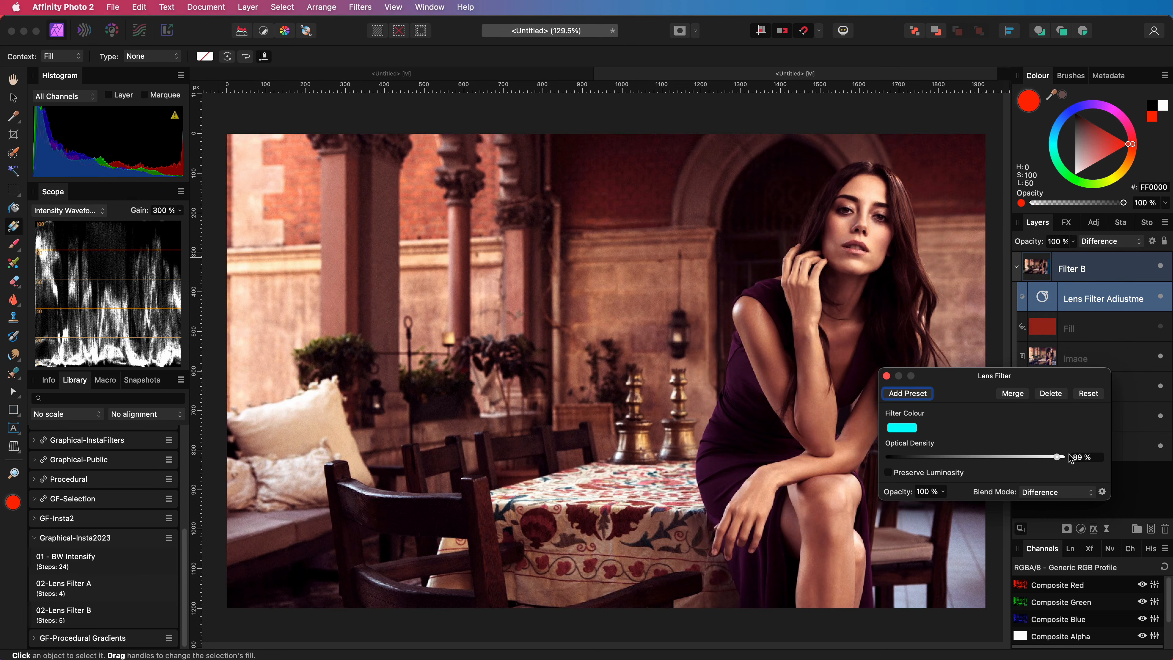
{"action": "left_click", "coordinate": [886, 378]}
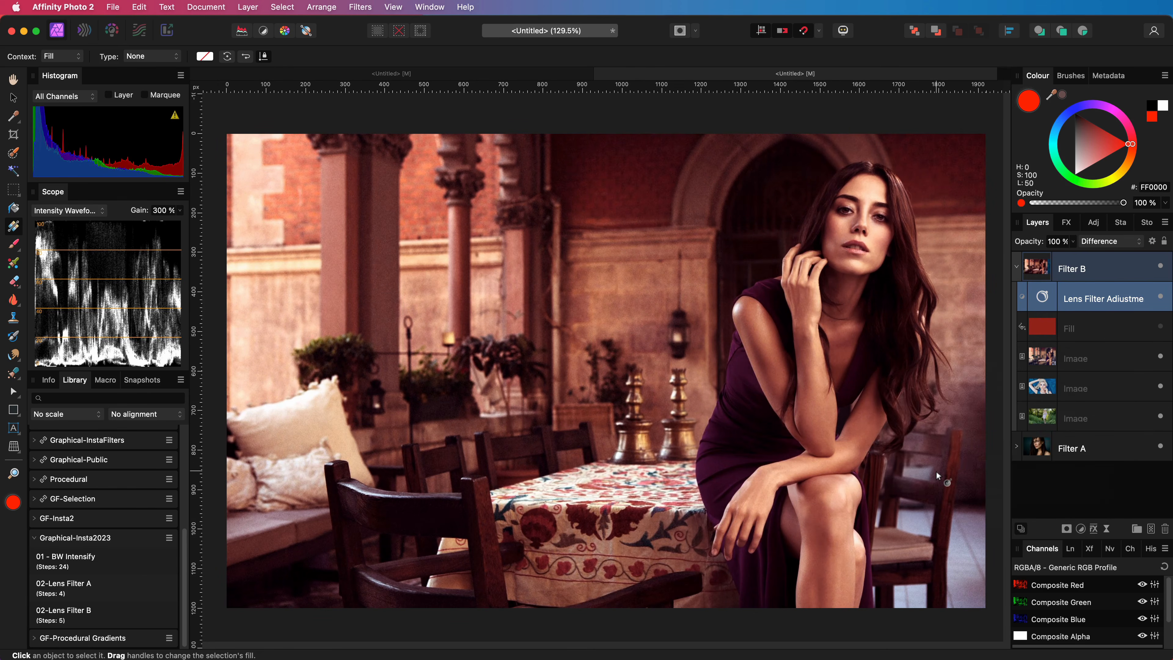